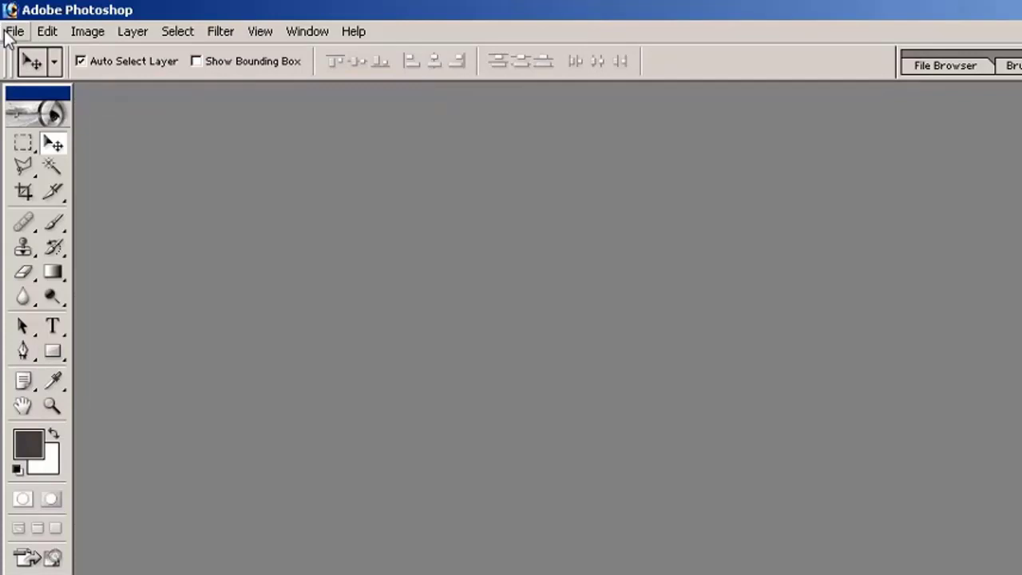
# Try to open the e-STUDIO2303ASeries scan driver to import a scan
pyautogui.click(11, 34)
pyautogui.moveTo(134, 292)
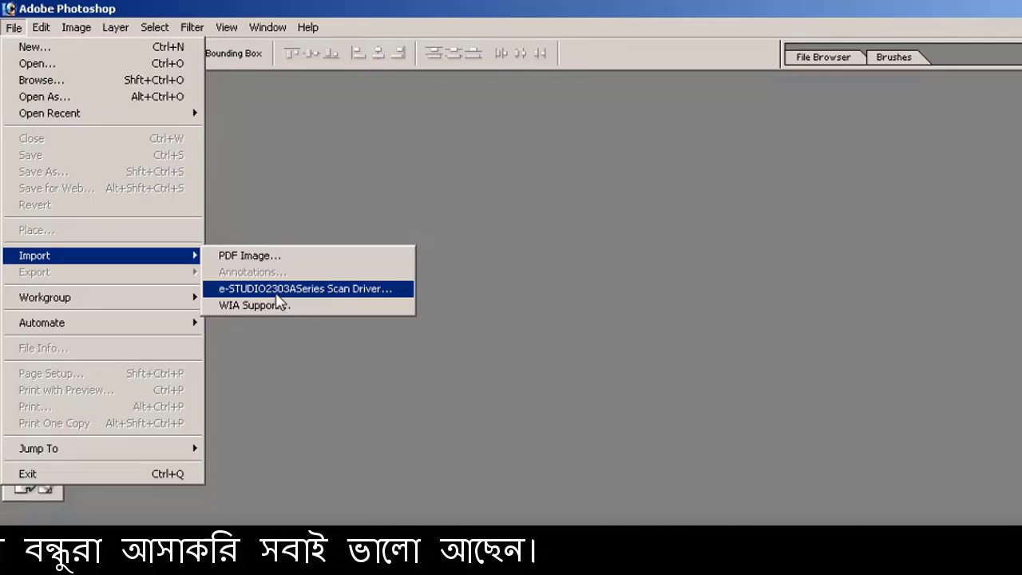
pyautogui.click(277, 292)
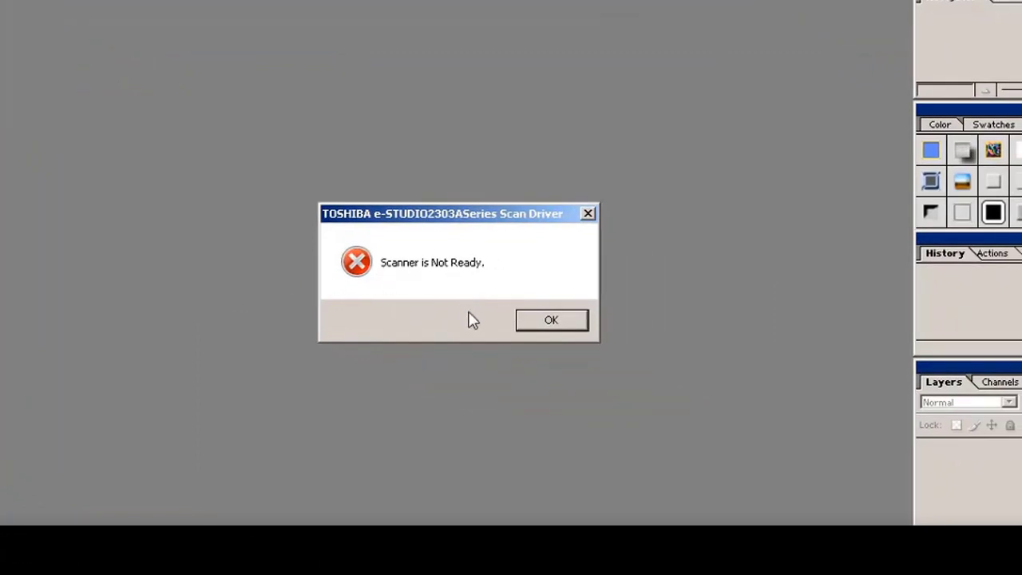
pyautogui.click(547, 325)
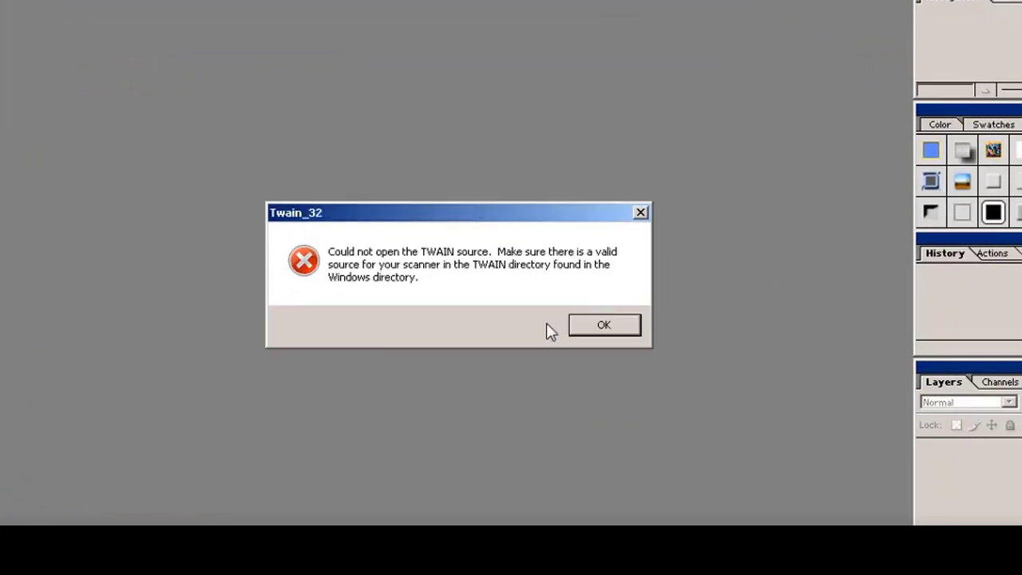
pyautogui.press('Return')
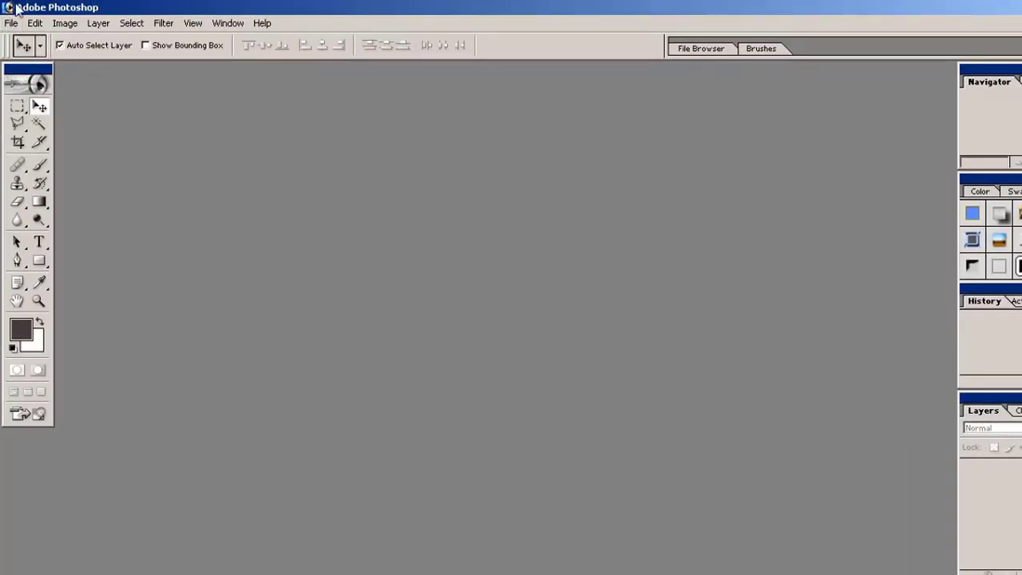
# Open the e-STUDIO2303ASeries scan driver again to import from the scanner
pyautogui.click(11, 23)
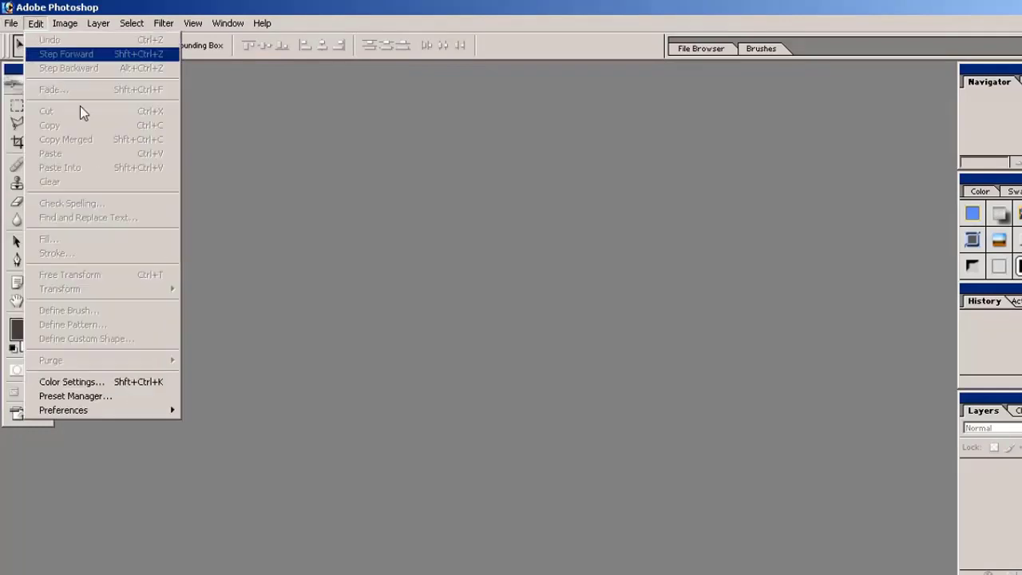
pyautogui.moveTo(89, 228)
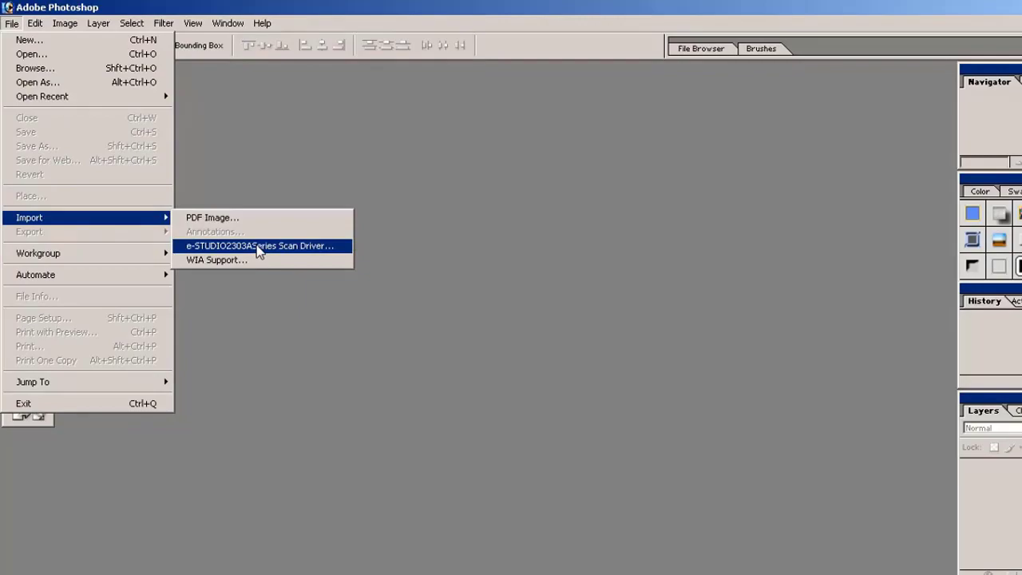
pyautogui.click(258, 247)
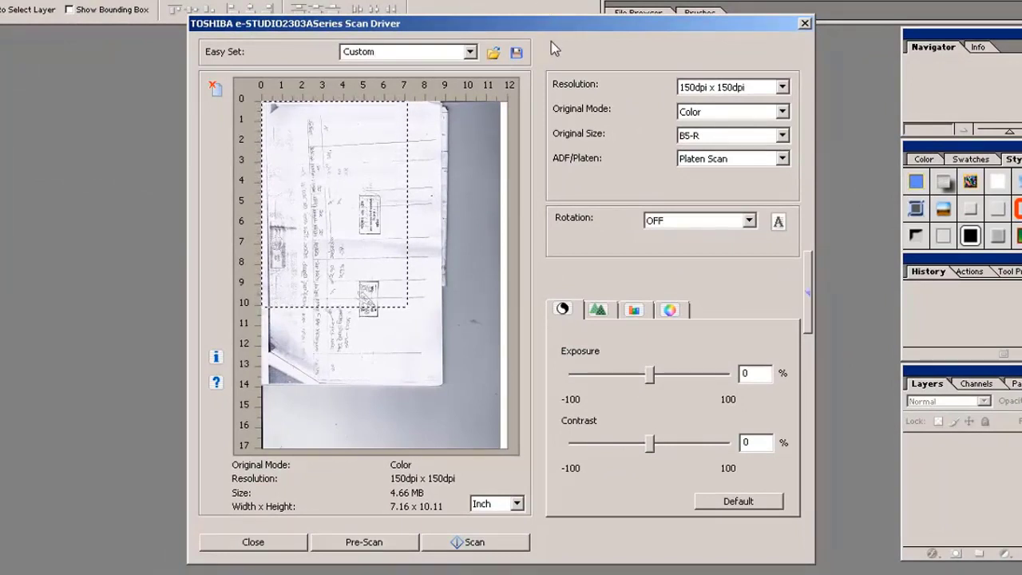
# Collapse and re-expand the scan driver's settings pane, shifting the dialog in between
pyautogui.click(806, 291)
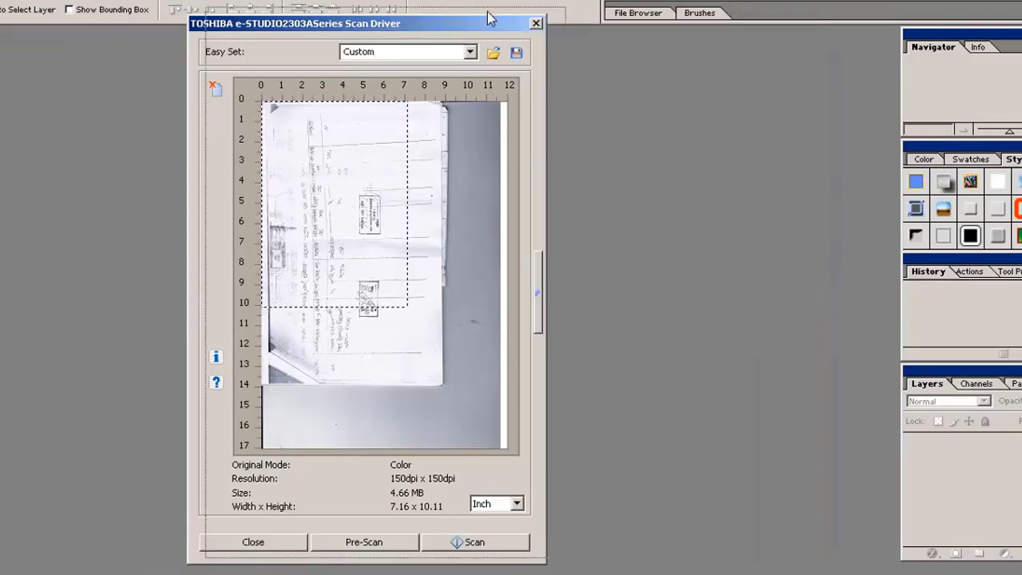
pyautogui.moveTo(446, 20); pyautogui.dragTo(511, 30)
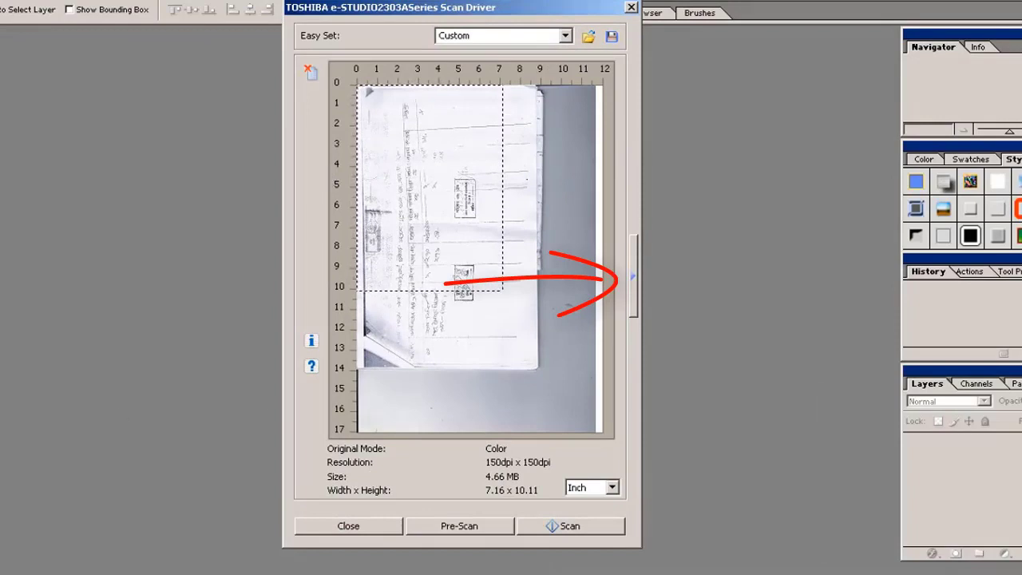
pyautogui.click(633, 279)
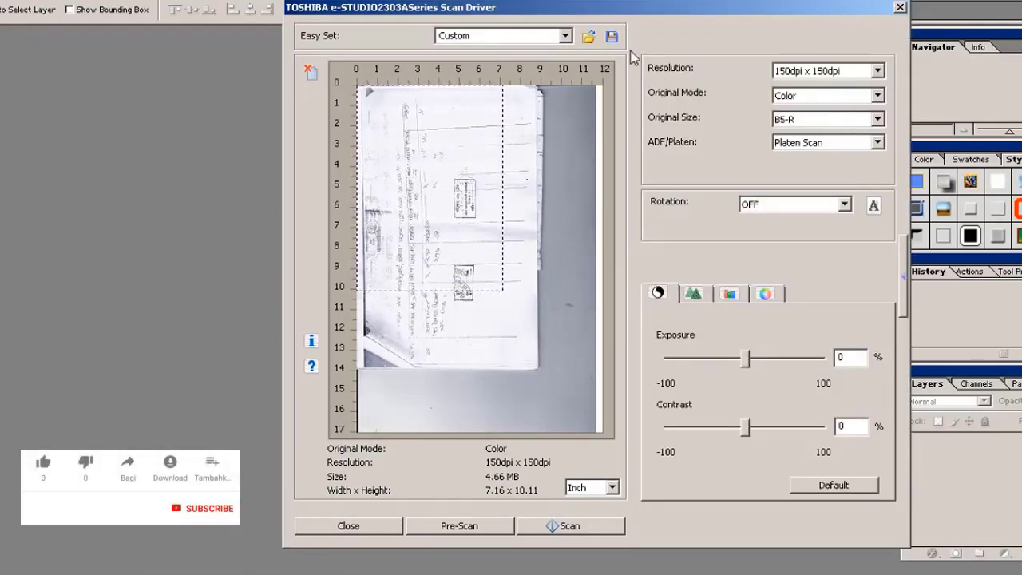
pyautogui.press('Tab')
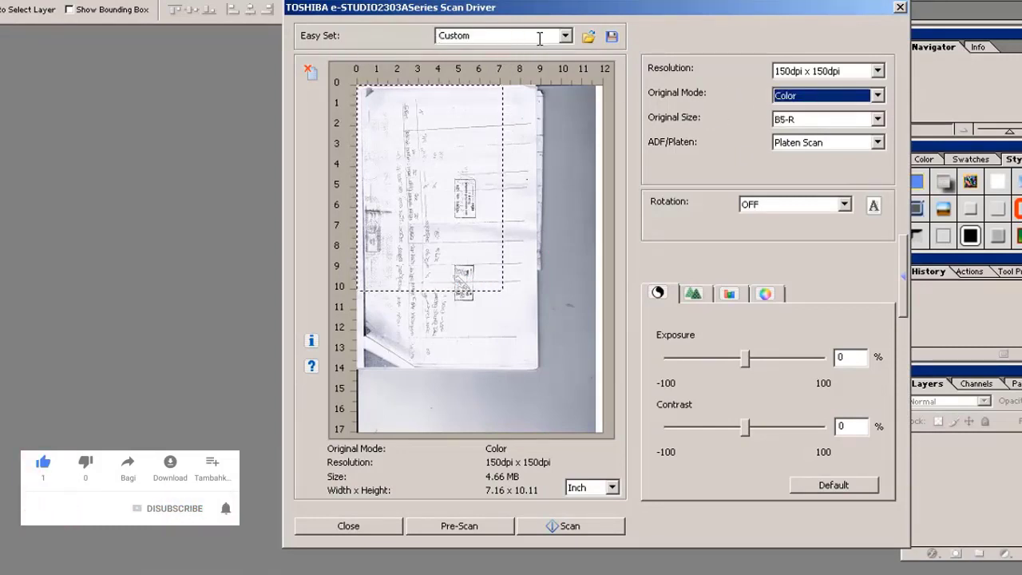
pyautogui.click(592, 37)
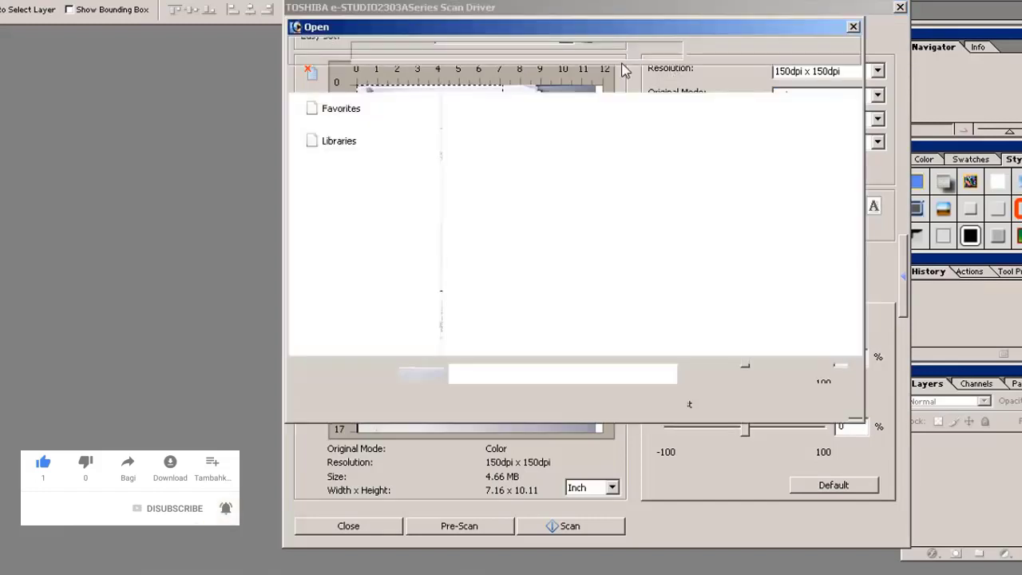
pyautogui.click(817, 401)
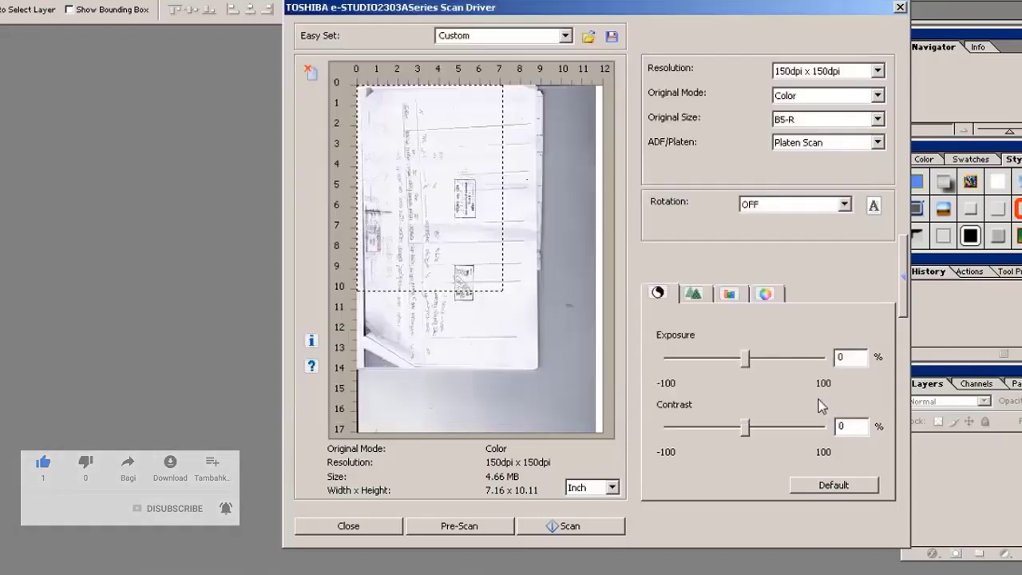
pyautogui.click(610, 38)
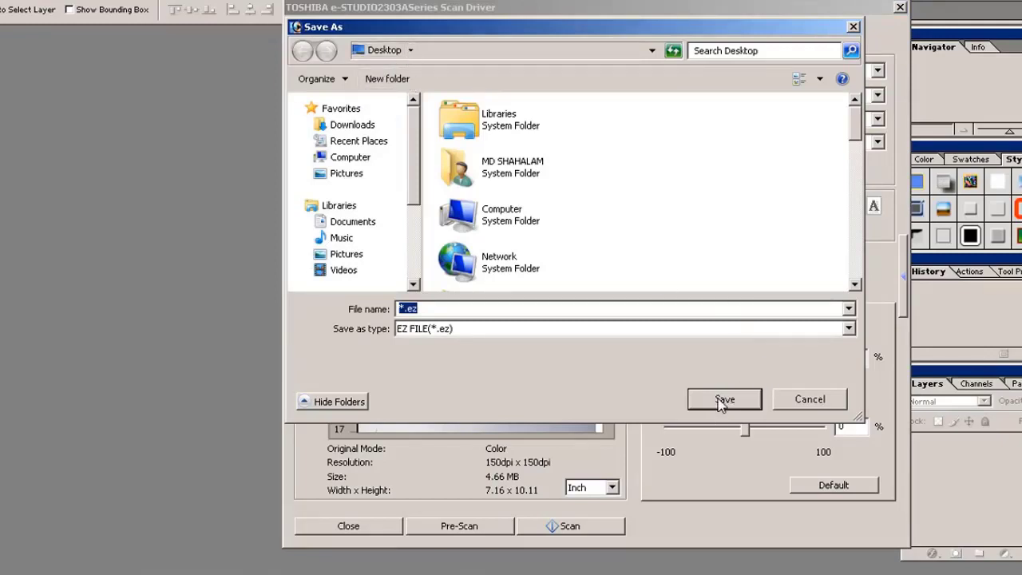
pyautogui.click(810, 401)
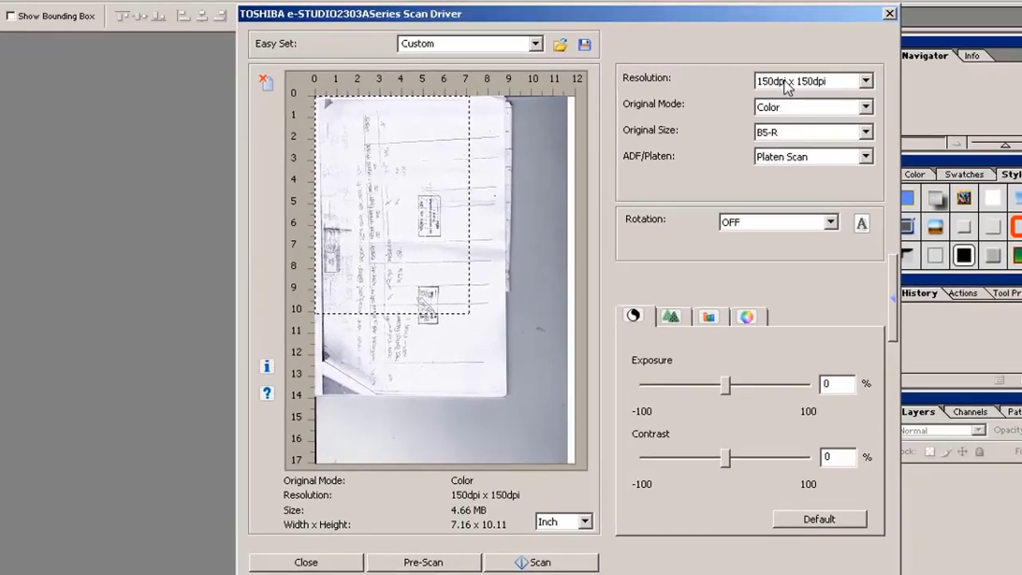
# Set the scan resolution to 300dpi x 300dpi with the original mode as Color
pyautogui.click(813, 72)
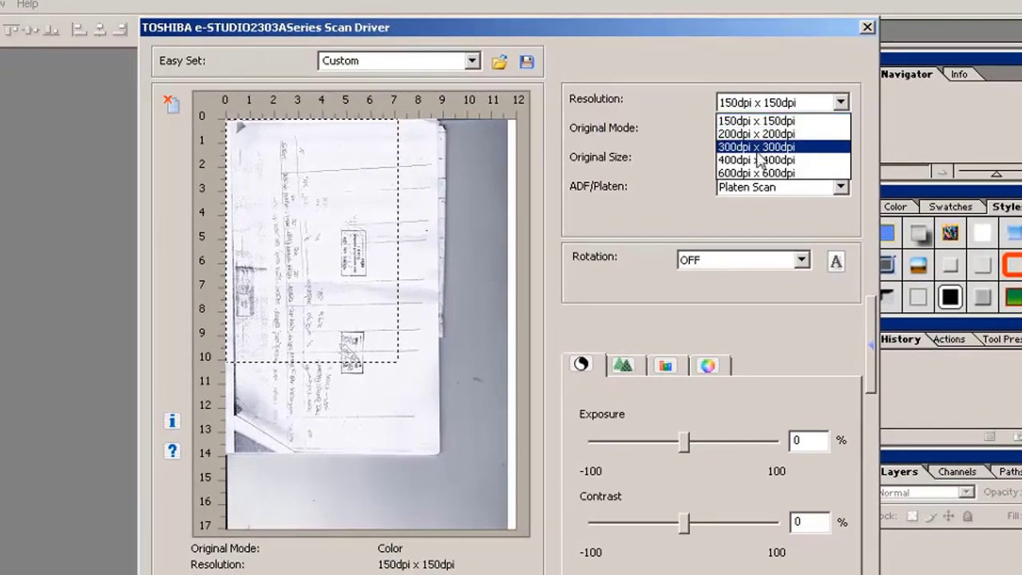
pyautogui.click(765, 149)
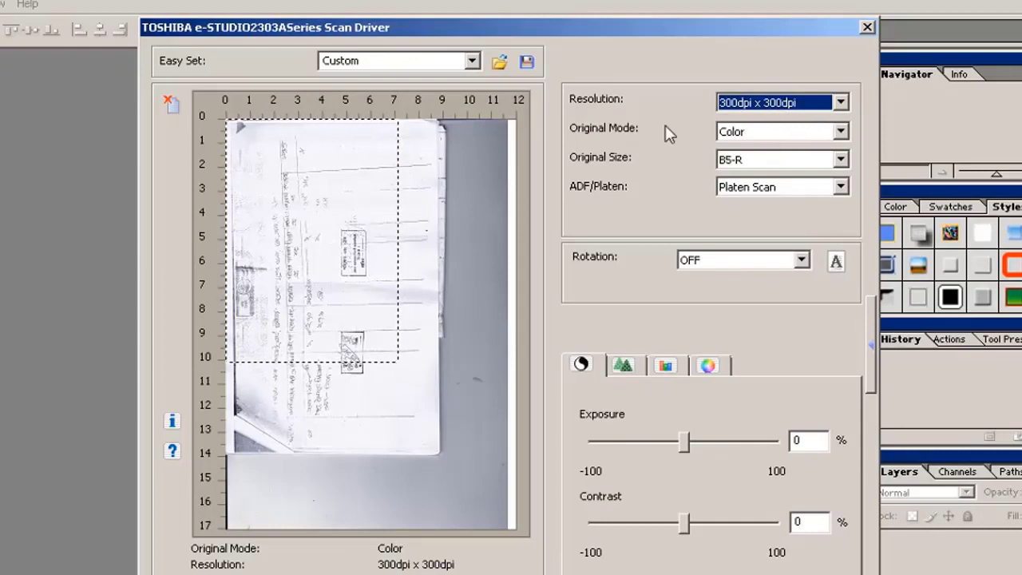
pyautogui.click(787, 132)
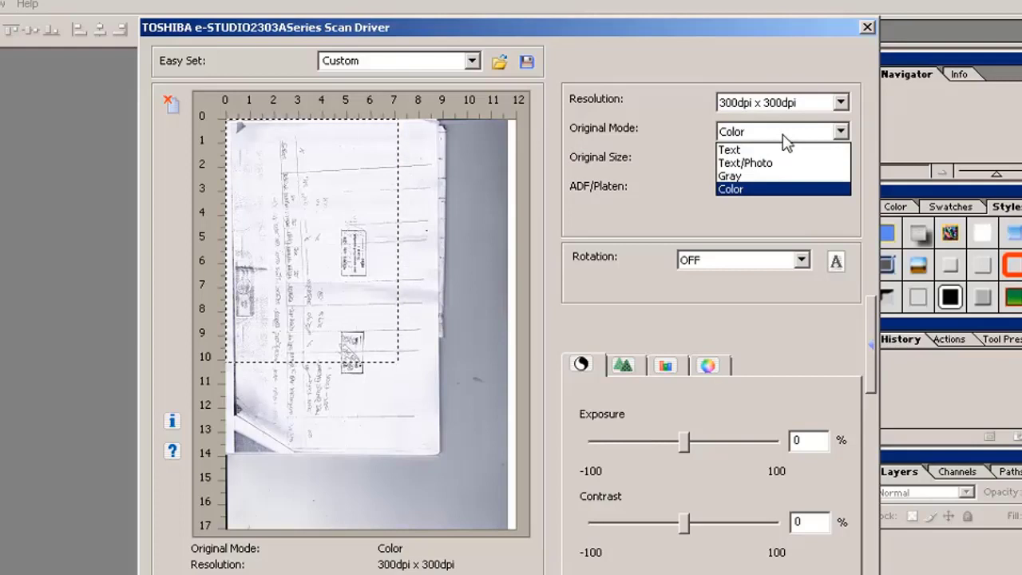
pyautogui.click(751, 190)
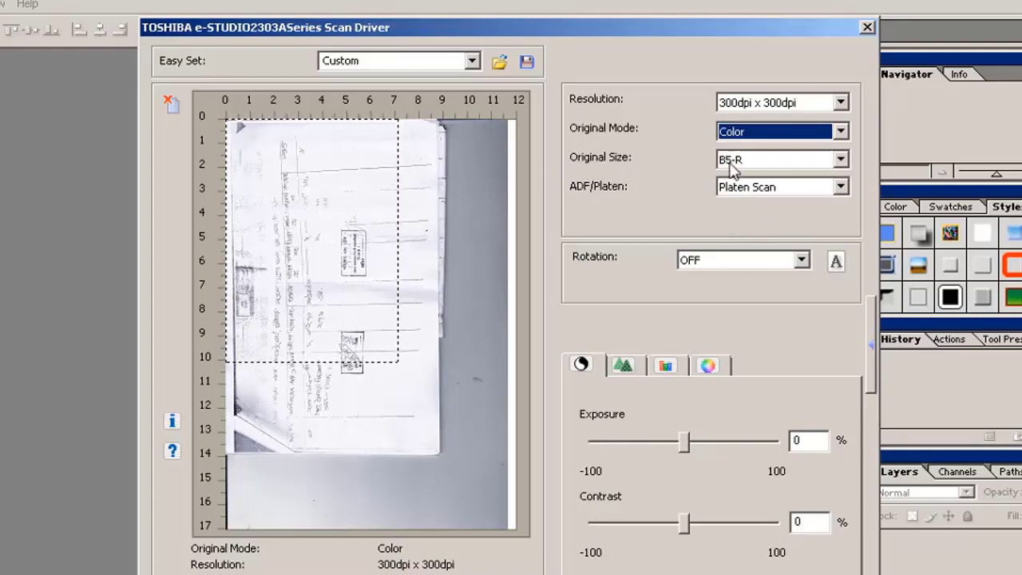
# Set the original size of the scan to LG
pyautogui.click(745, 164)
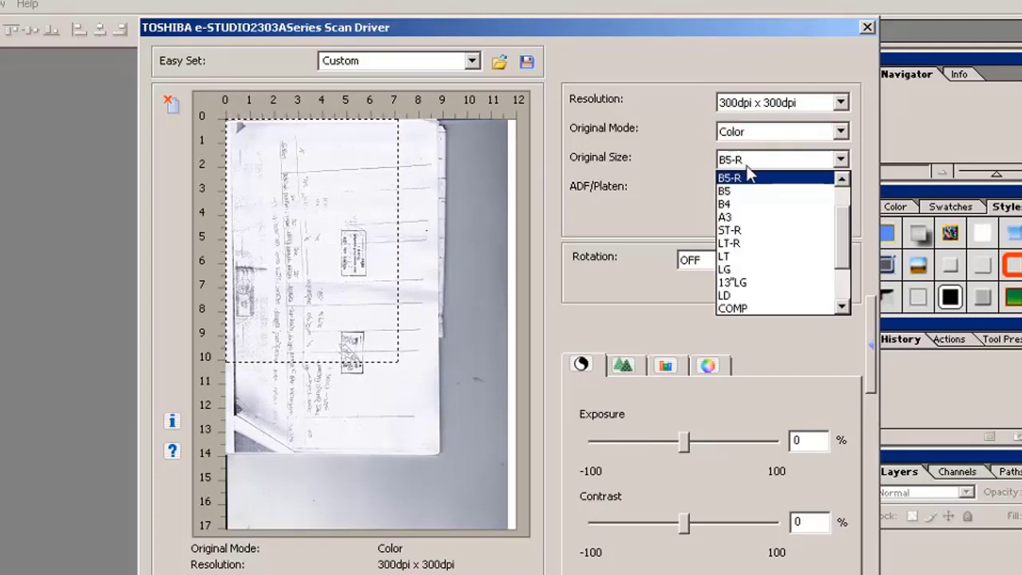
pyautogui.moveTo(846, 236); pyautogui.dragTo(849, 194)
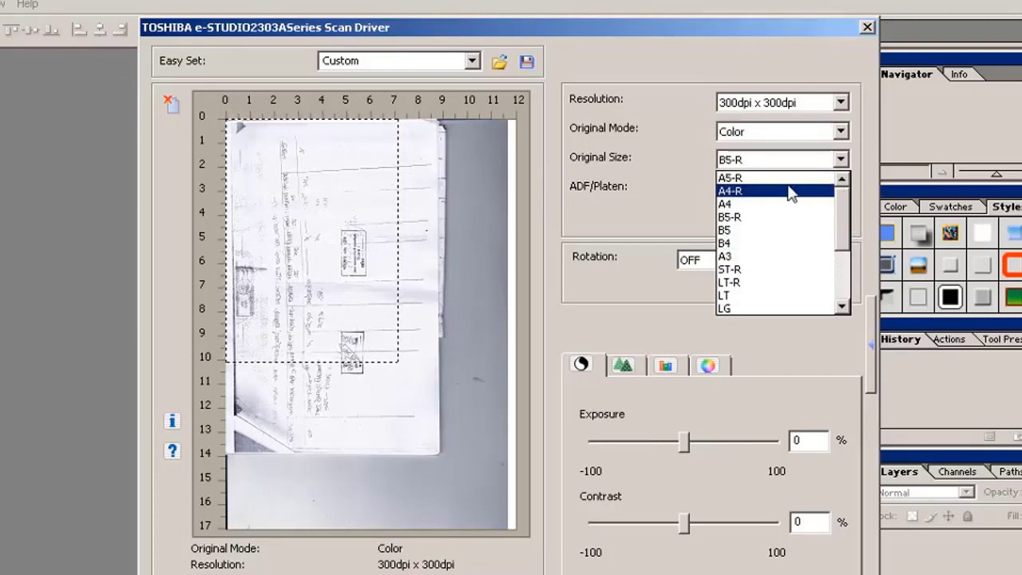
pyautogui.click(743, 310)
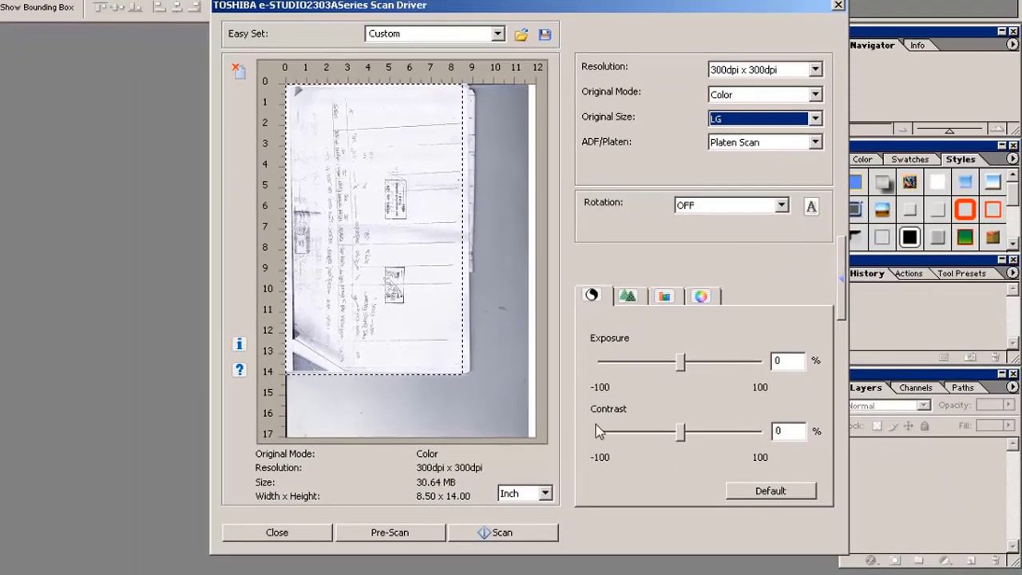
# Set the scan exposure to -3 % and review the sharpness, RGB and other colour adjustments
pyautogui.click(627, 298)
pyautogui.click(592, 297)
pyautogui.moveTo(676, 366)
pyautogui.mouseDown()
pyautogui.moveTo(648, 366)
pyautogui.moveTo(681, 369)
pyautogui.mouseUp()
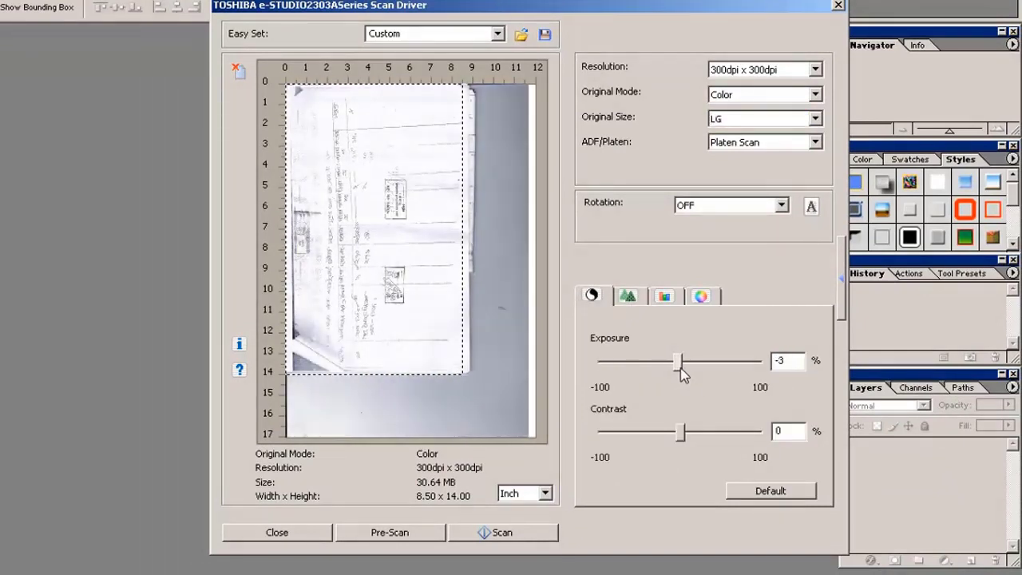
pyautogui.click(628, 296)
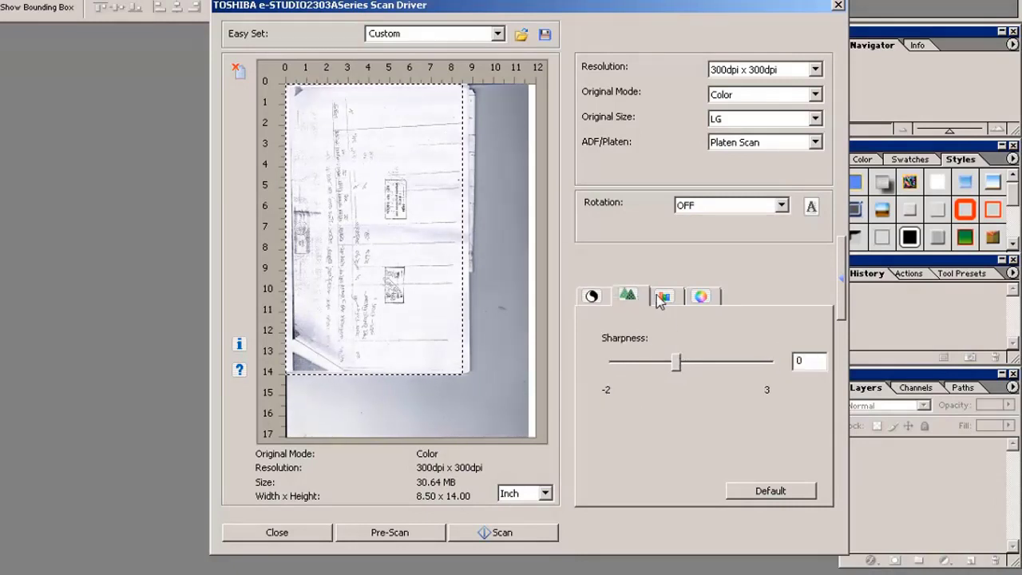
pyautogui.click(664, 296)
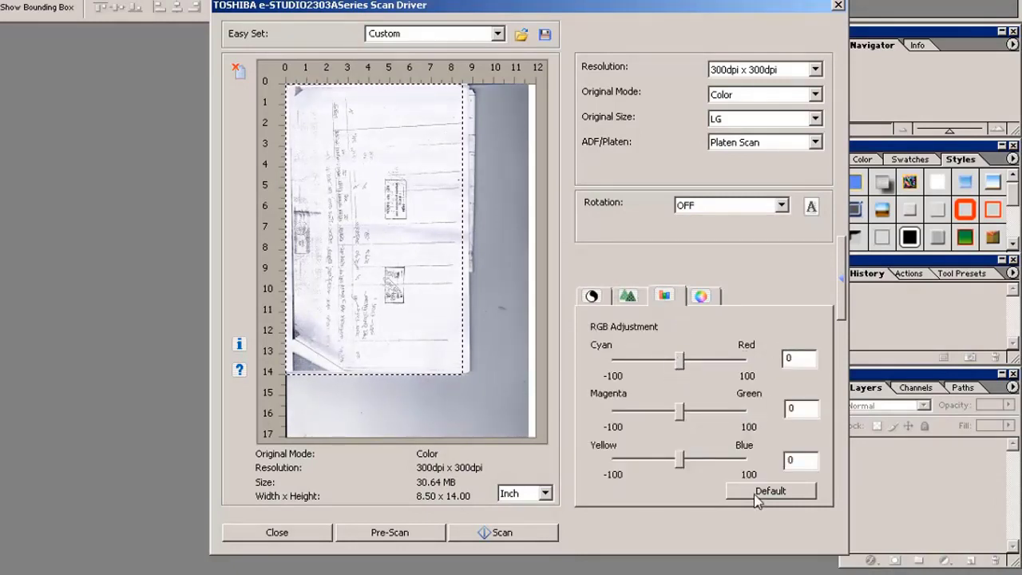
pyautogui.click(706, 295)
pyautogui.click(628, 297)
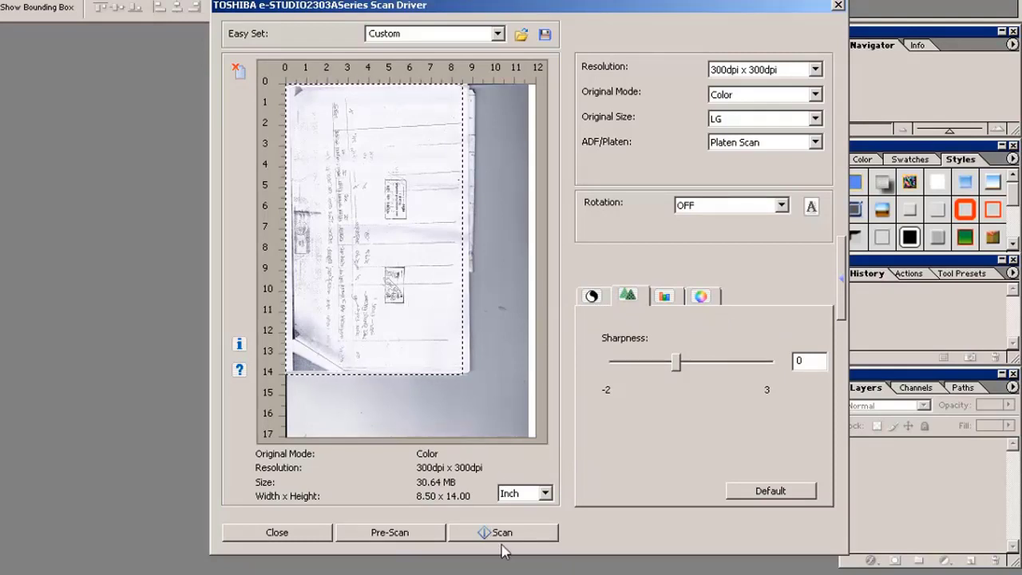
# Run a pre-scan to preview the document and shift the scan driver dialog slightly
pyautogui.click(391, 535)
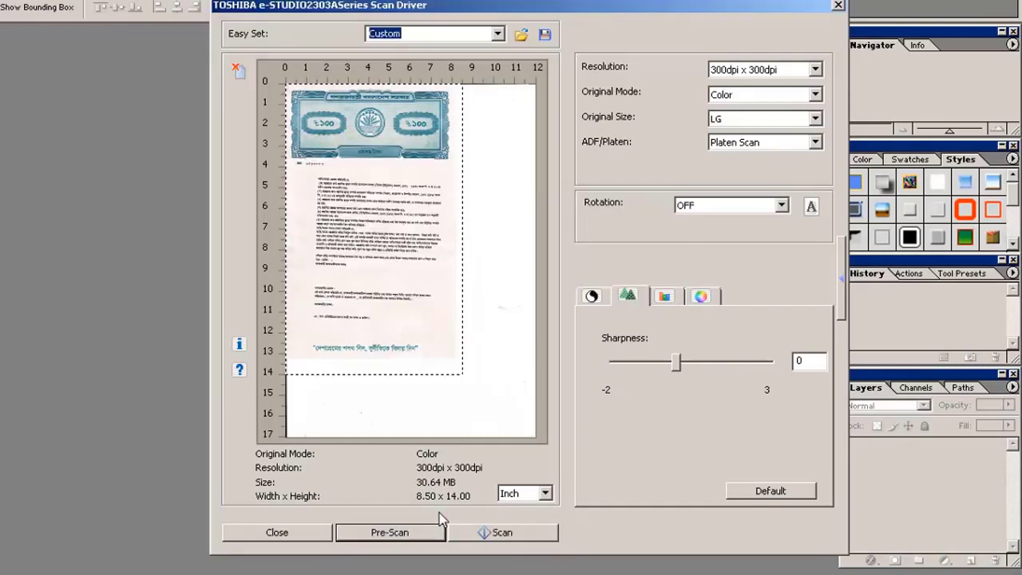
pyautogui.moveTo(516, 10); pyautogui.dragTo(469, 1)
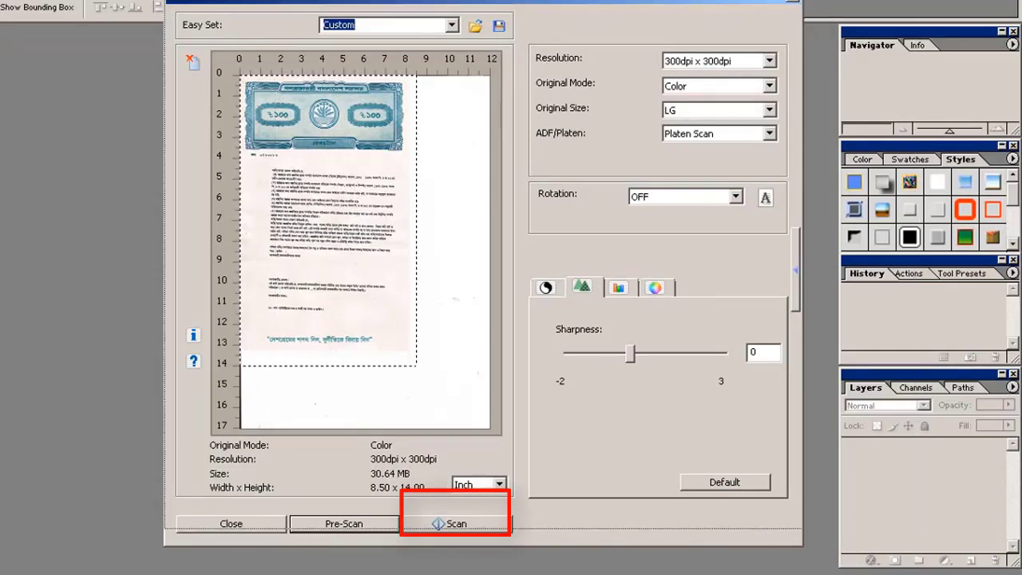
pyautogui.moveTo(413, 4); pyautogui.dragTo(406, 0)
# Scan the document into a new image and move its window toward the middle of the workspace
pyautogui.click(443, 509)
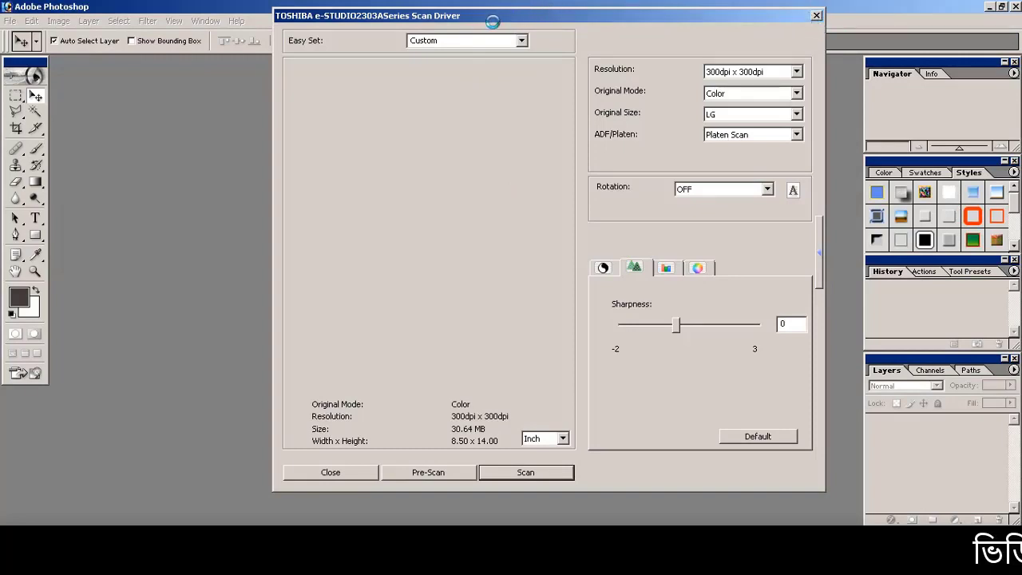
pyautogui.click(816, 15)
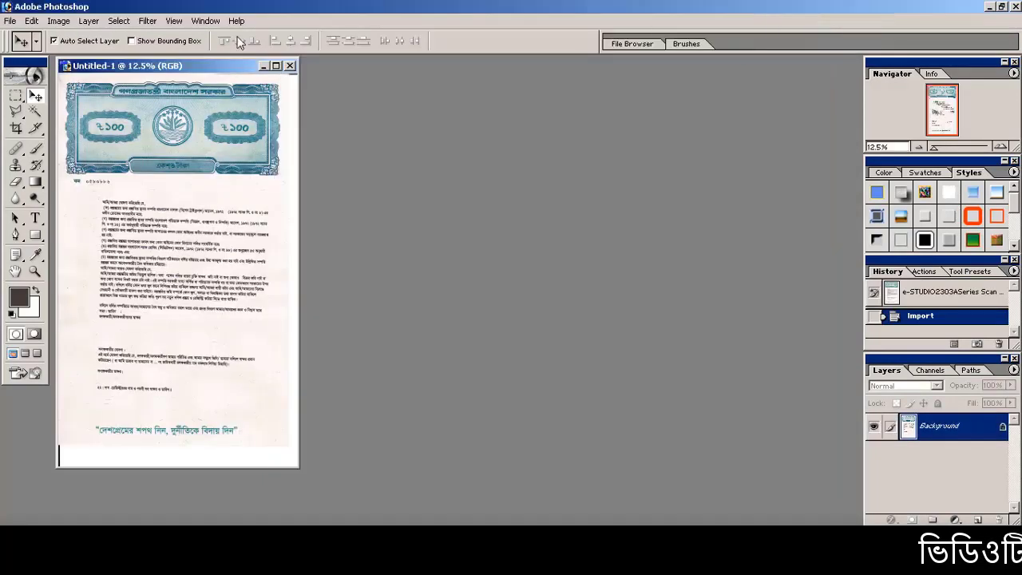
pyautogui.moveTo(143, 66); pyautogui.dragTo(450, 95)
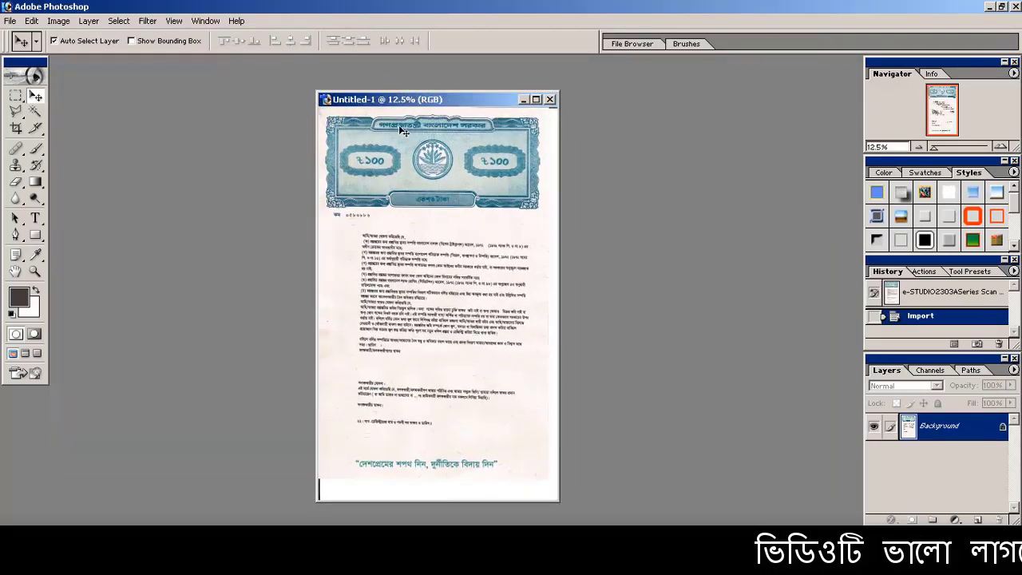
pyautogui.moveTo(424, 106); pyautogui.dragTo(465, 96)
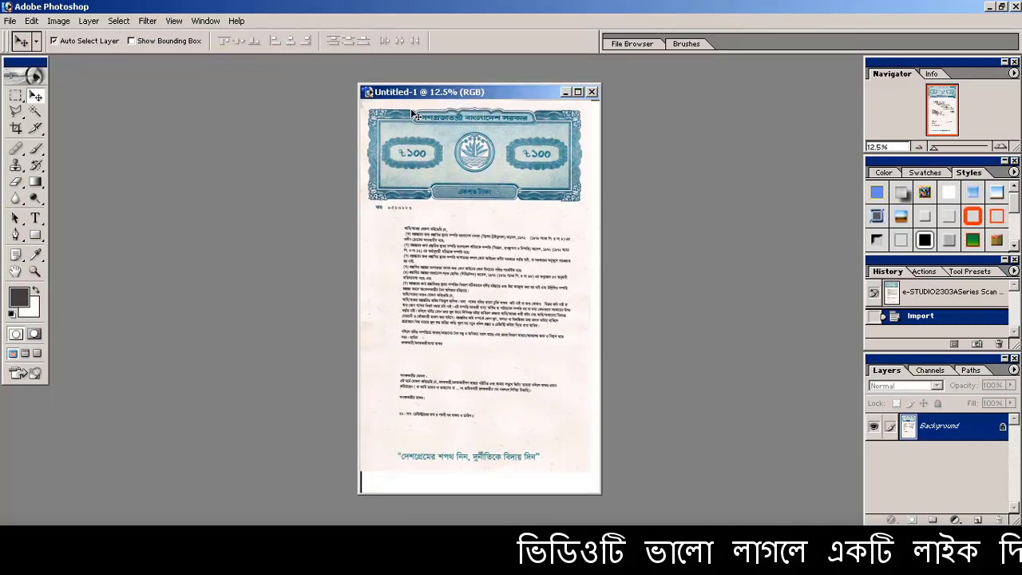
pyautogui.click(9, 20)
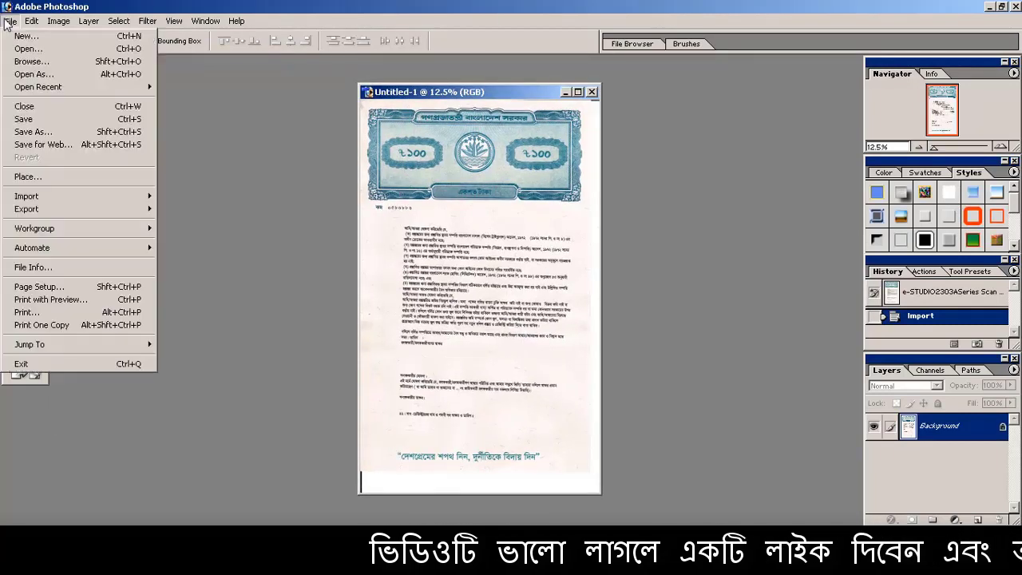
pyautogui.click(22, 122)
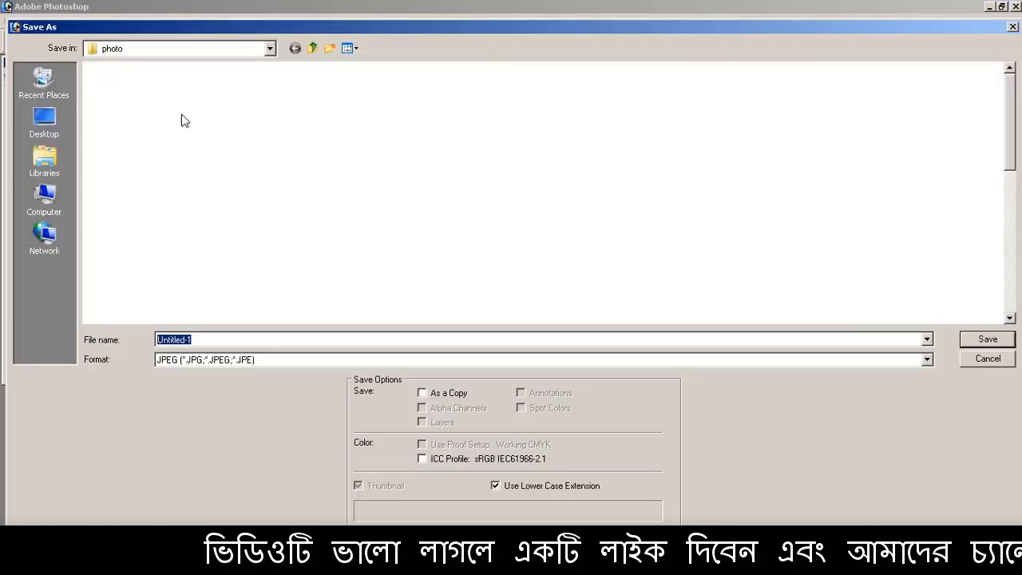
pyautogui.click(44, 122)
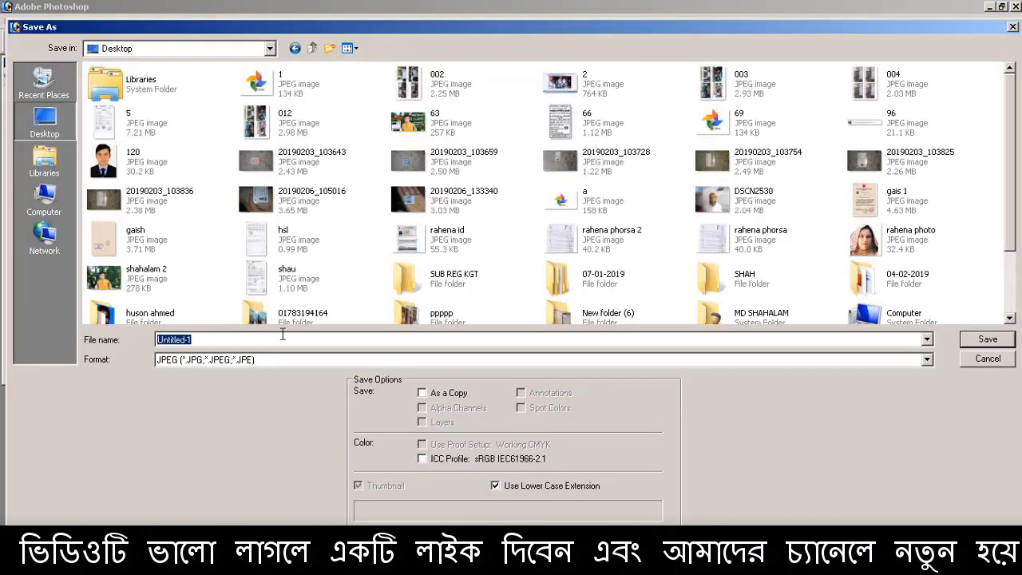
pyautogui.click(994, 359)
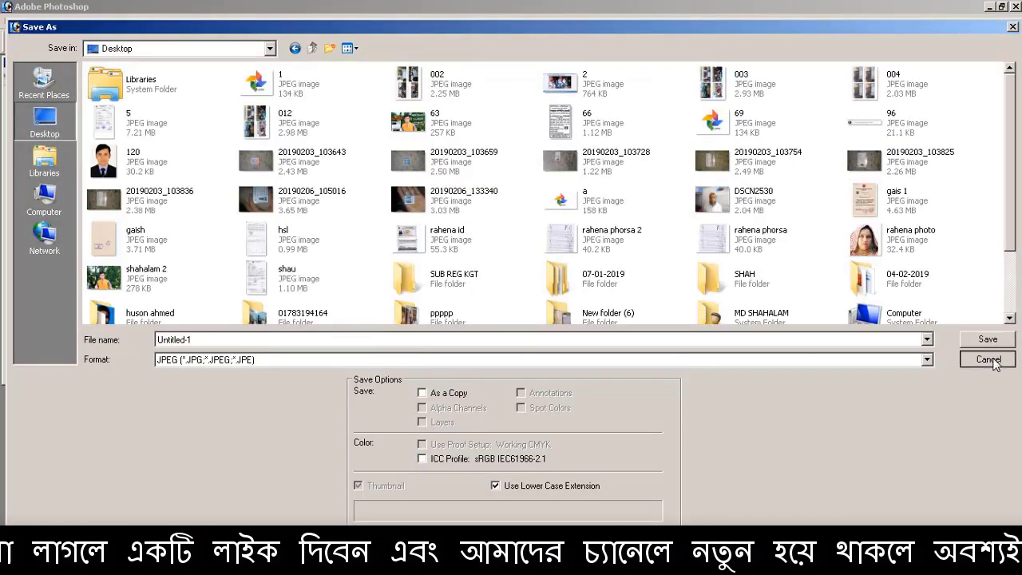
# Scan the document again through the e-STUDIO2303ASeries driver with the original size set to A4-R, and close the driver
pyautogui.click(8, 22)
pyautogui.moveTo(56, 202)
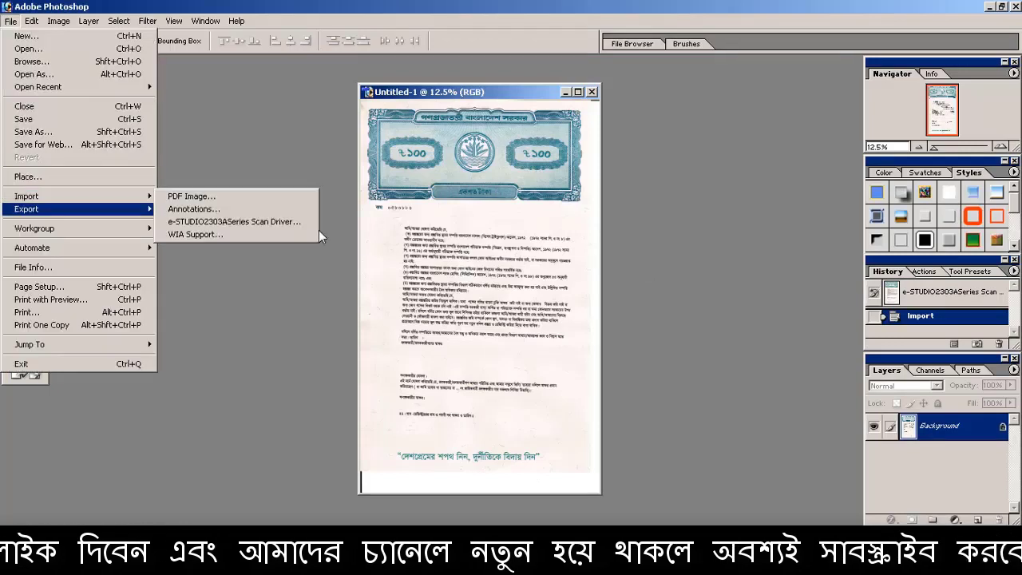
pyautogui.click(252, 224)
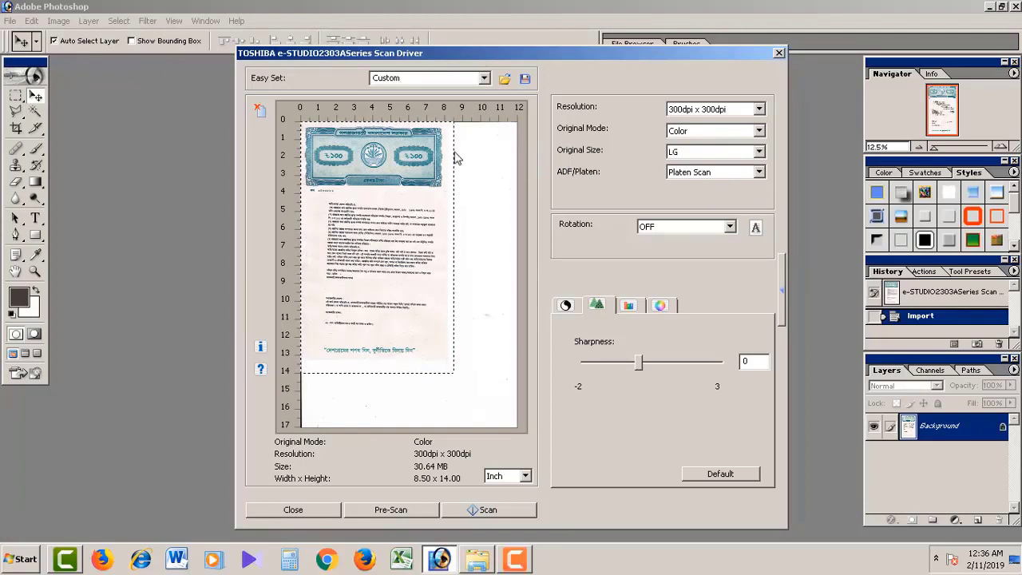
pyautogui.click(708, 156)
pyautogui.scroll(3, 712, 183)
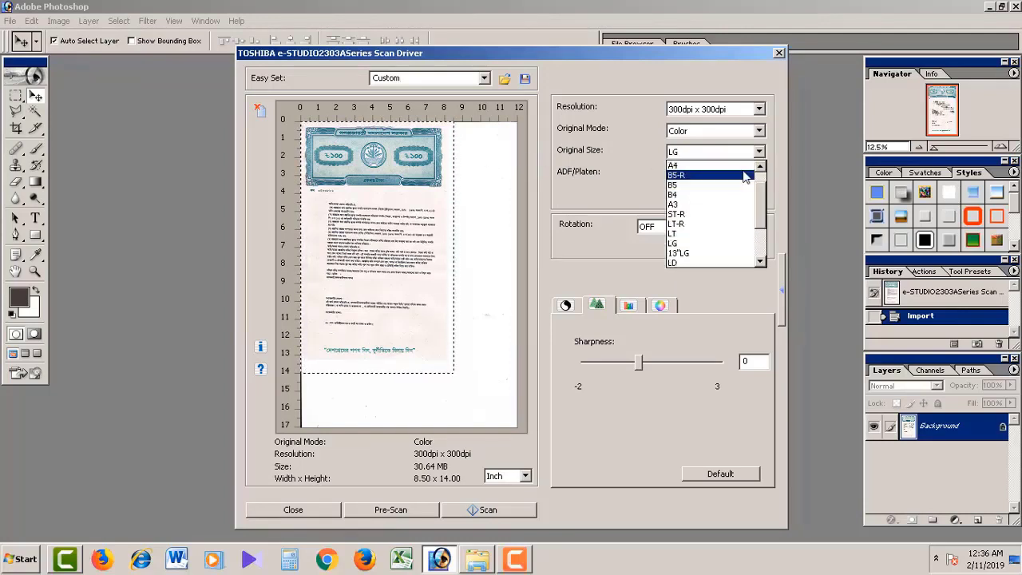
pyautogui.click(709, 175)
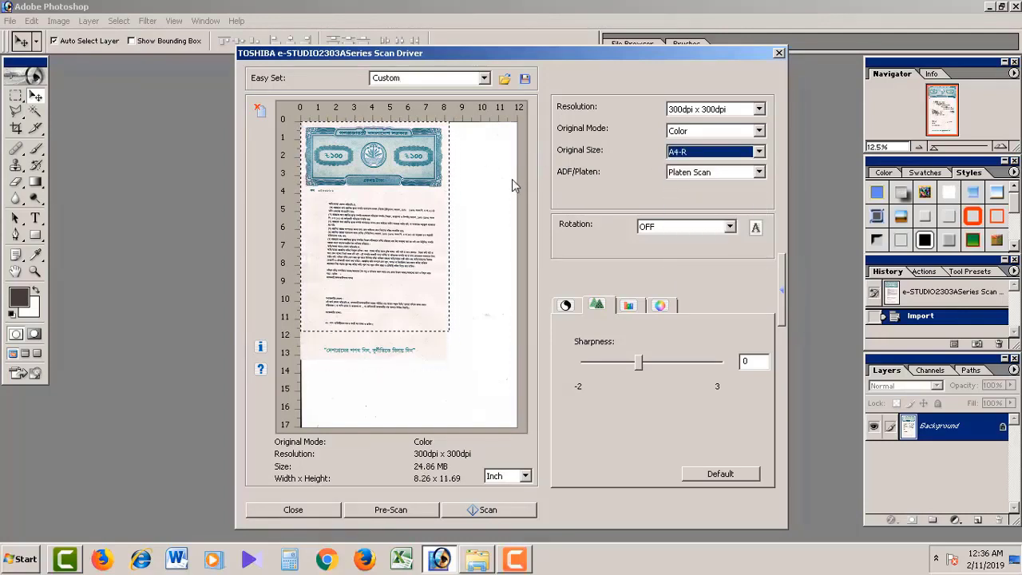
pyautogui.click(503, 512)
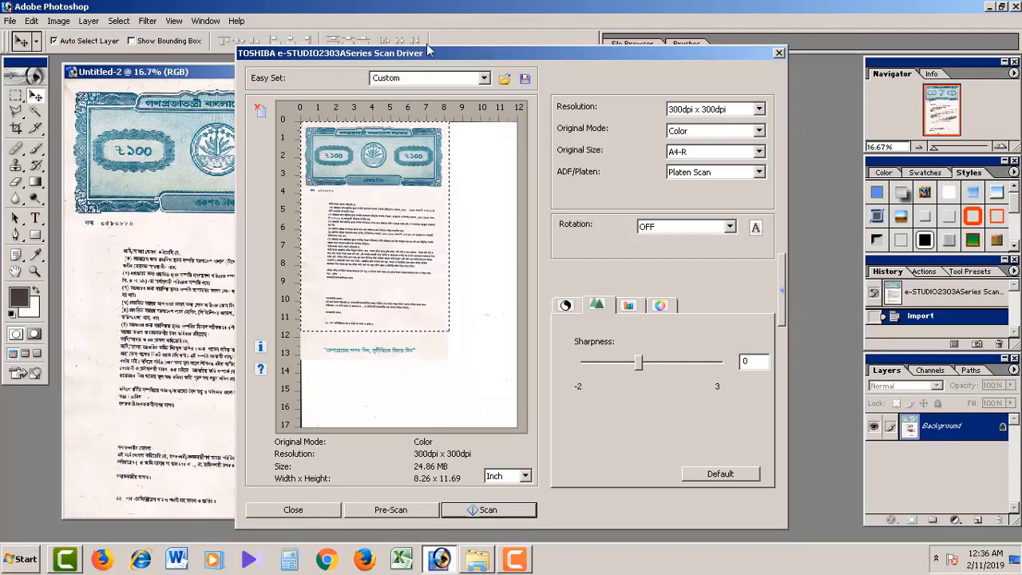
pyautogui.click(779, 53)
# Arrange the legal-size and A4-R scan windows side by side to compare how much of the document each one captured
pyautogui.moveTo(289, 76); pyautogui.dragTo(733, 64)
pyautogui.click(479, 91)
pyautogui.moveTo(479, 92); pyautogui.dragTo(335, 68)
pyautogui.moveTo(635, 66); pyautogui.dragTo(653, 65)
pyautogui.click(302, 116)
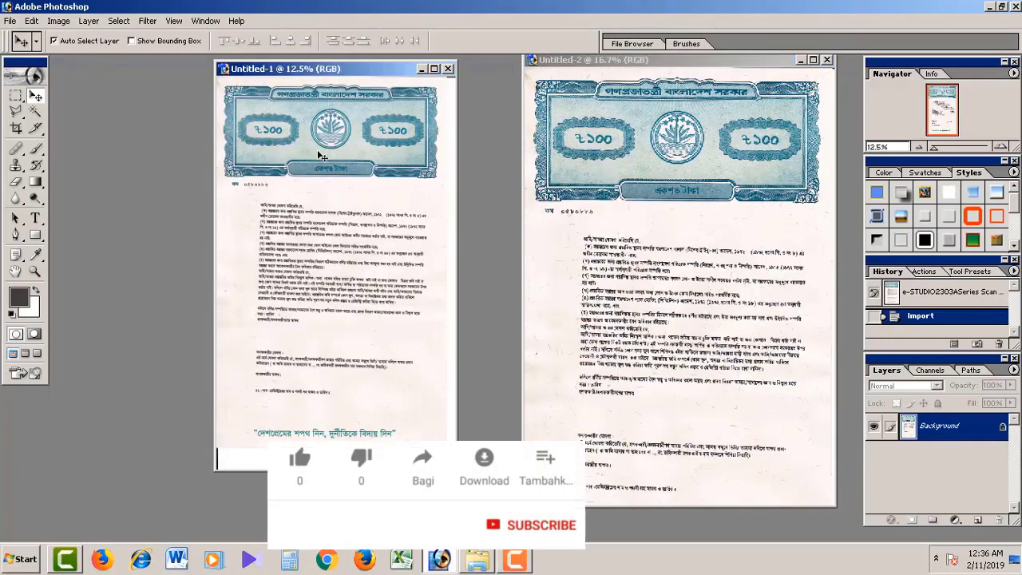
pyautogui.click(693, 284)
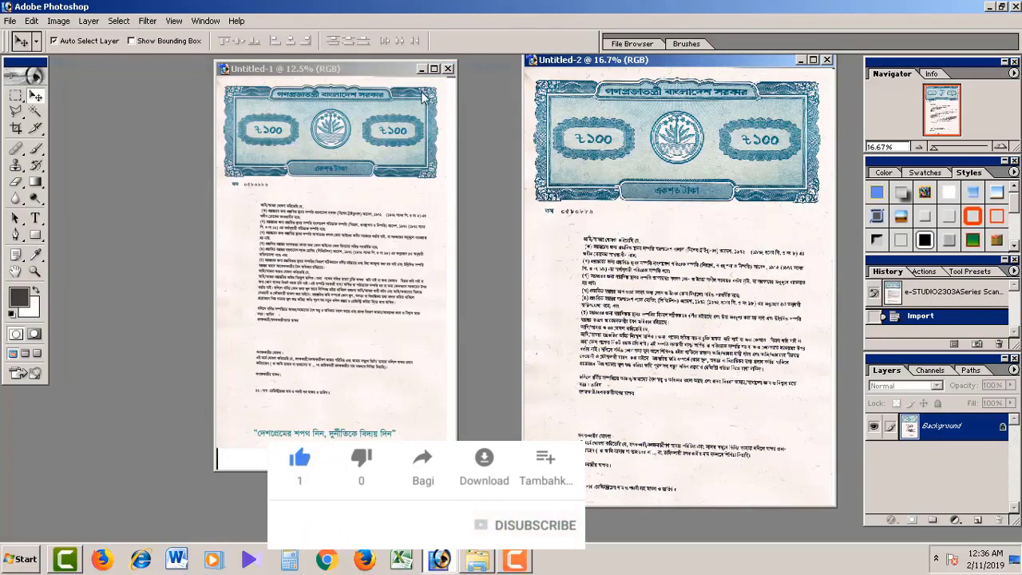
# Open the e-STUDIO2303ASeries scan driver again and set ADF/Platen to Platen Scan
pyautogui.click(11, 21)
pyautogui.moveTo(48, 196)
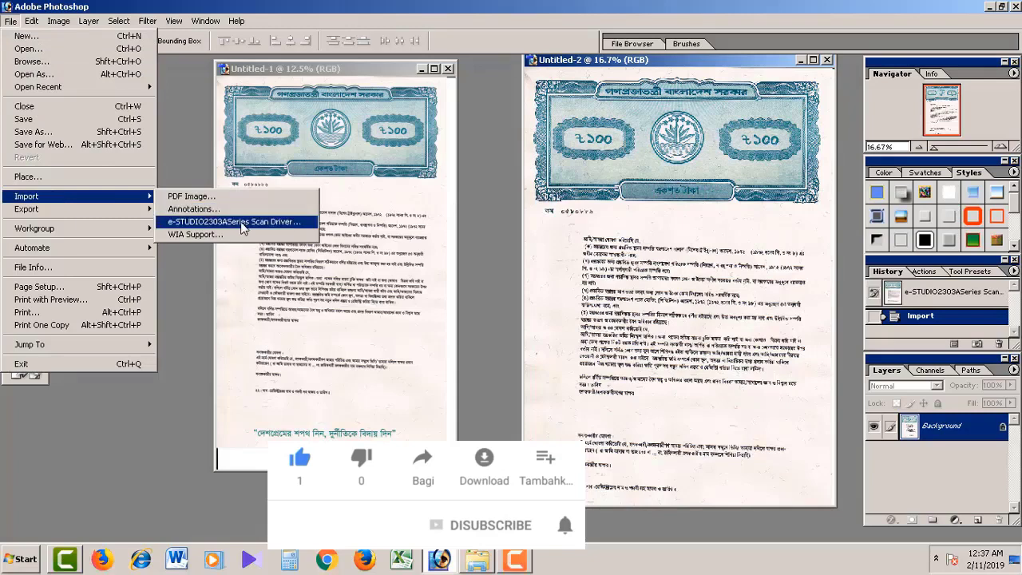
pyautogui.click(240, 222)
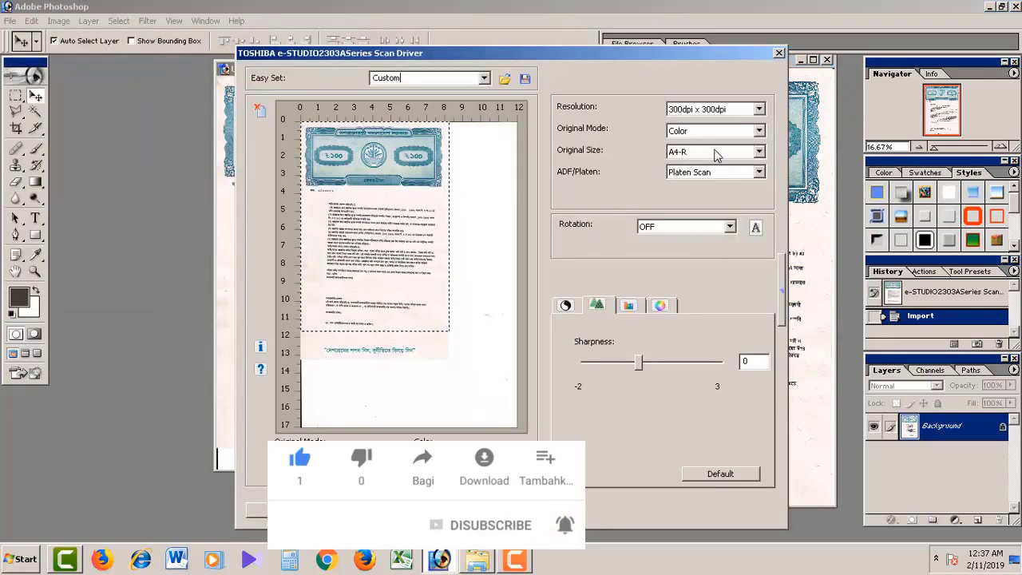
pyautogui.click(681, 173)
pyautogui.click(665, 183)
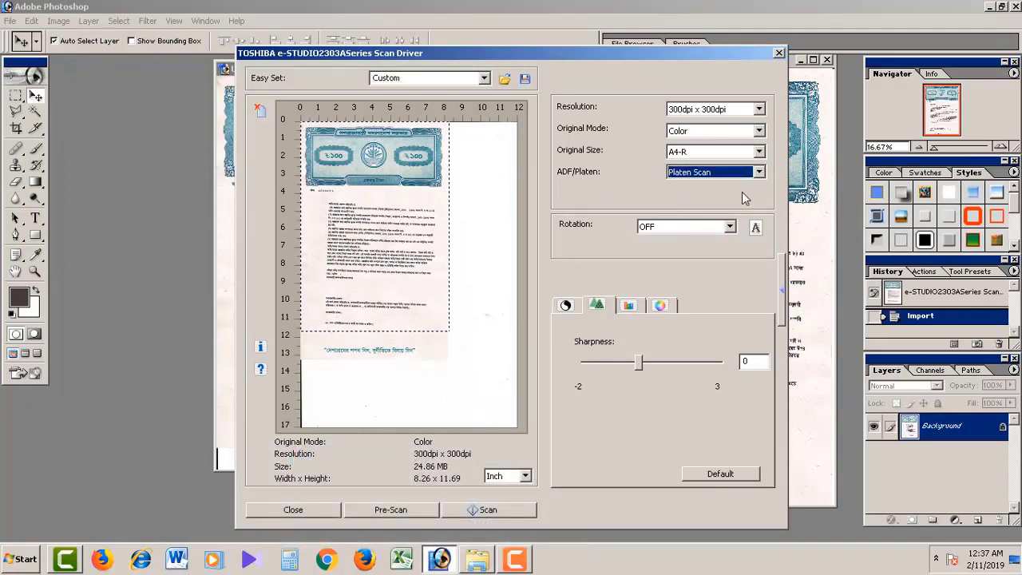
# Set the original size to LD, scan the map into a new image, and close the scan driver
pyautogui.click(699, 154)
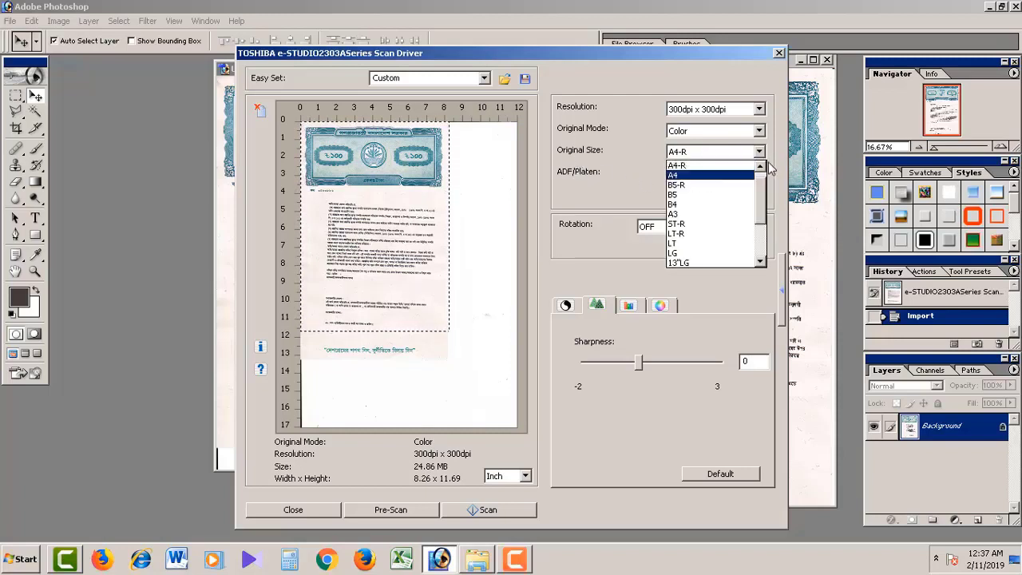
pyautogui.moveTo(760, 196); pyautogui.dragTo(760, 206)
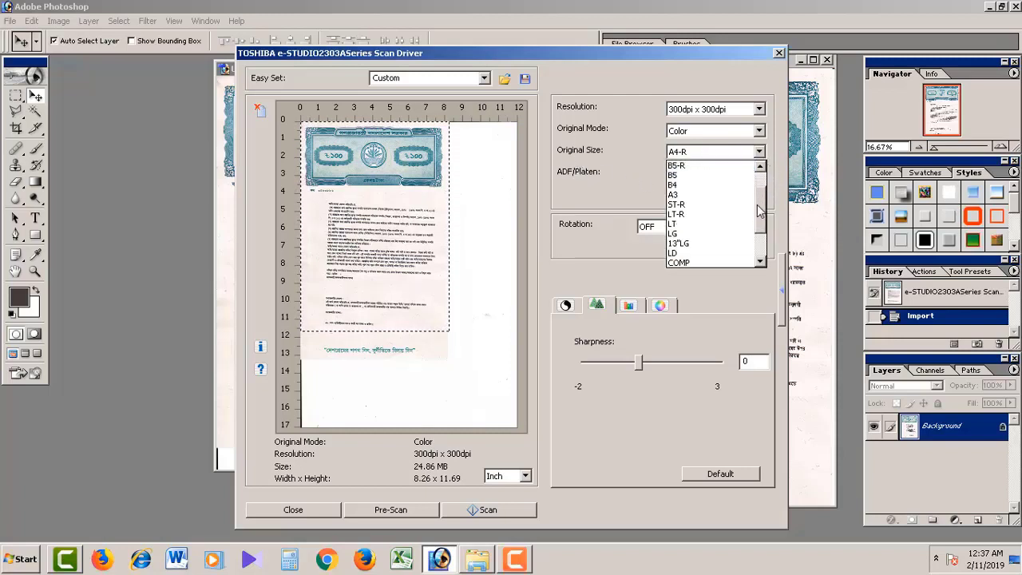
pyautogui.click(675, 252)
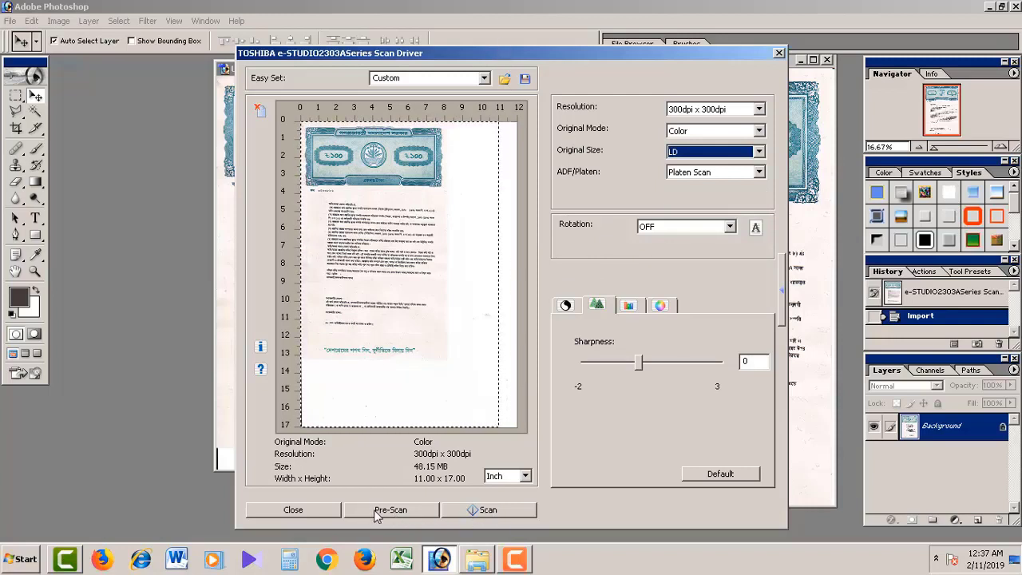
pyautogui.click(491, 511)
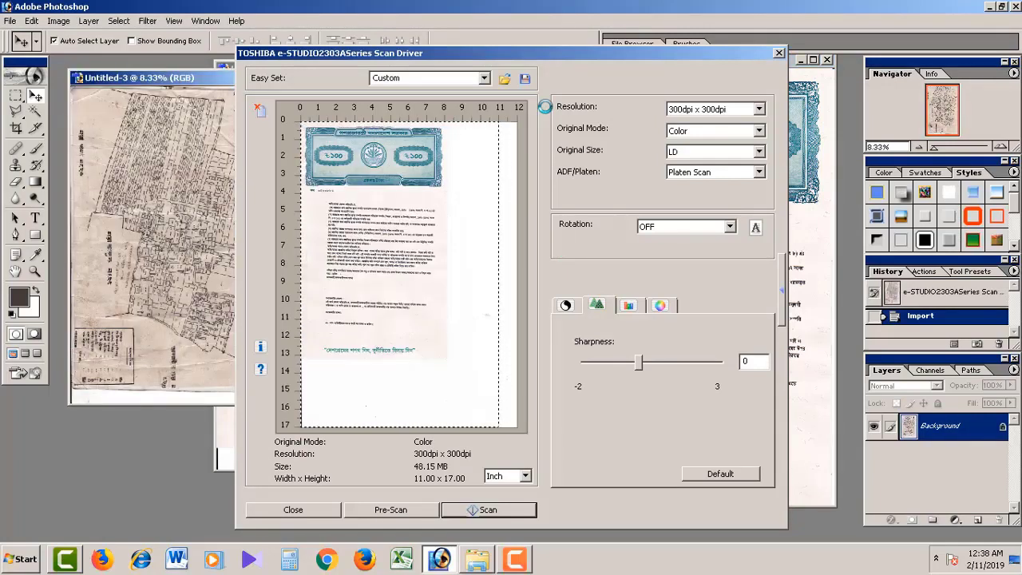
pyautogui.click(779, 53)
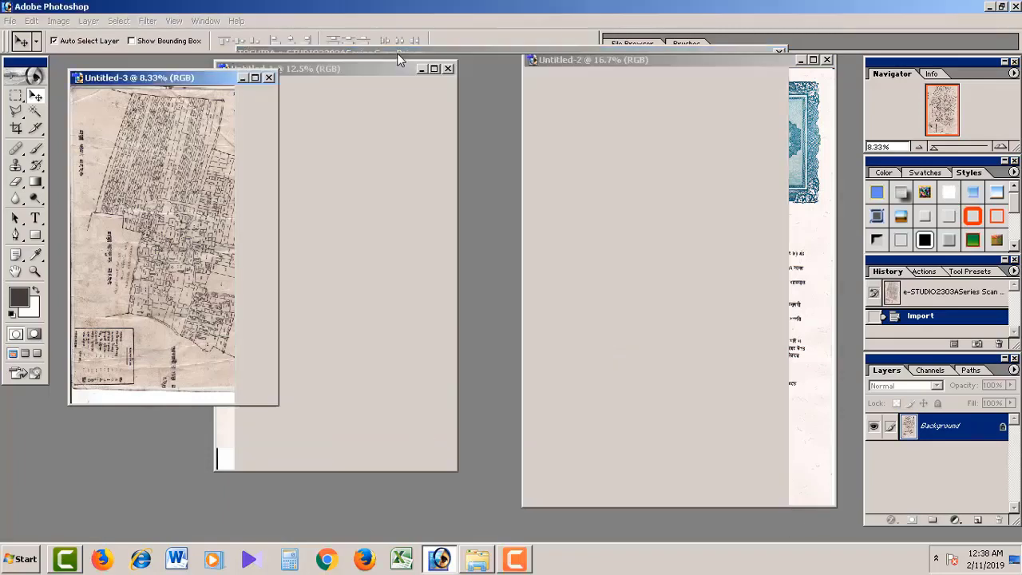
# Maximize the scanned map's window and examine the sharpness of its plot lines and numbers at different magnifications
pyautogui.click(255, 77)
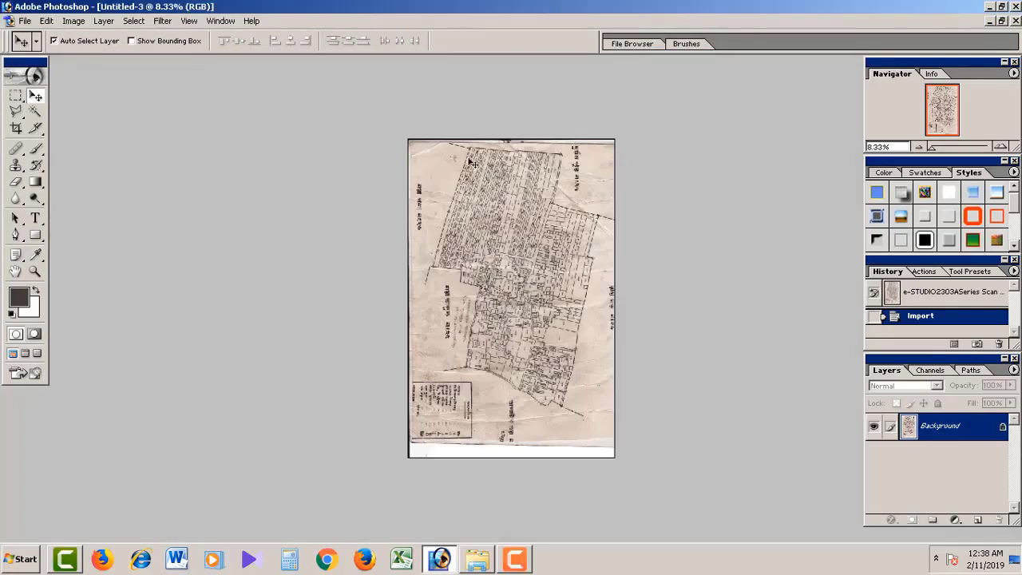
pyautogui.rightClick(518, 203)
pyautogui.click(540, 235)
pyautogui.moveTo(553, 125); pyautogui.dragTo(544, 163)
pyautogui.keyDown('ctrl'); pyautogui.click(544, 163); pyautogui.keyUp('ctrl')
pyautogui.keyDown('ctrl'); pyautogui.click(544, 163); pyautogui.keyUp('ctrl')
pyautogui.keyDown('ctrl'); pyautogui.keyDown('alt'); pyautogui.click(479, 200); pyautogui.keyUp('alt'); pyautogui.keyUp('ctrl')
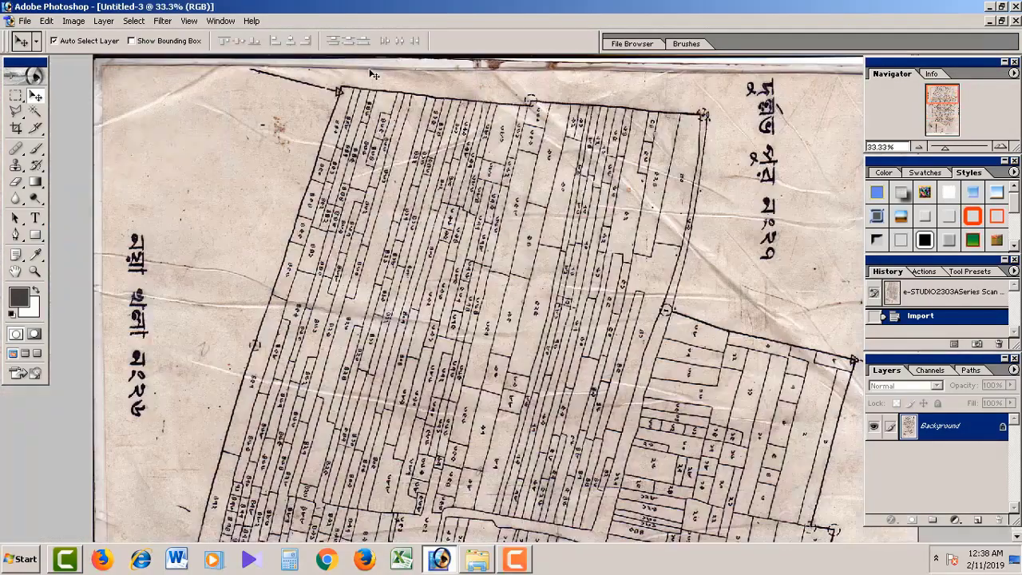
pyautogui.keyDown('ctrl'); pyautogui.click(448, 160); pyautogui.keyUp('ctrl')
pyautogui.keyDown('ctrl'); pyautogui.click(400, 120); pyautogui.keyUp('ctrl')
pyautogui.keyDown('ctrl'); pyautogui.keyDown('alt'); pyautogui.click(370, 75); pyautogui.keyUp('alt'); pyautogui.keyUp('ctrl')
pyautogui.keyDown('ctrl'); pyautogui.keyDown('alt'); pyautogui.click(479, 463); pyautogui.keyUp('alt'); pyautogui.keyUp('ctrl')
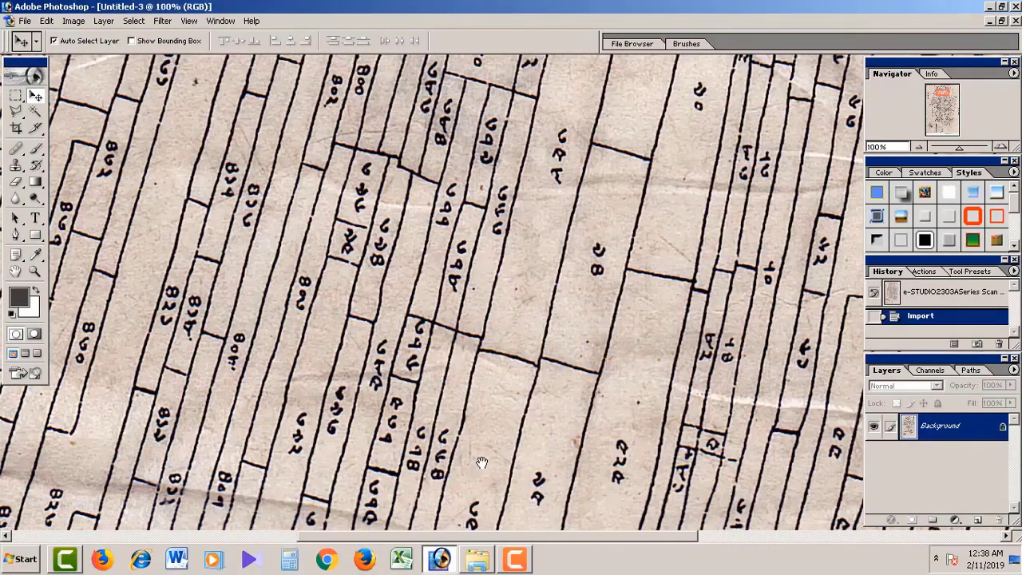
pyautogui.keyDown('ctrl'); pyautogui.keyDown('alt'); pyautogui.click(479, 463); pyautogui.keyUp('alt'); pyautogui.keyUp('ctrl')
pyautogui.keyDown('ctrl'); pyautogui.click(474, 443); pyautogui.keyUp('ctrl')
pyautogui.keyDown('ctrl'); pyautogui.keyDown('alt'); pyautogui.click(473, 443); pyautogui.keyUp('alt'); pyautogui.keyUp('ctrl')
pyautogui.keyDown('ctrl'); pyautogui.keyDown('alt'); pyautogui.click(473, 443); pyautogui.keyUp('alt'); pyautogui.keyUp('ctrl')
# Reopen the e-STUDIO2303ASeries scan driver and choose 300dpi x 300dpi resolution with Color as the original mode
pyautogui.click(9, 21)
pyautogui.click(25, 21)
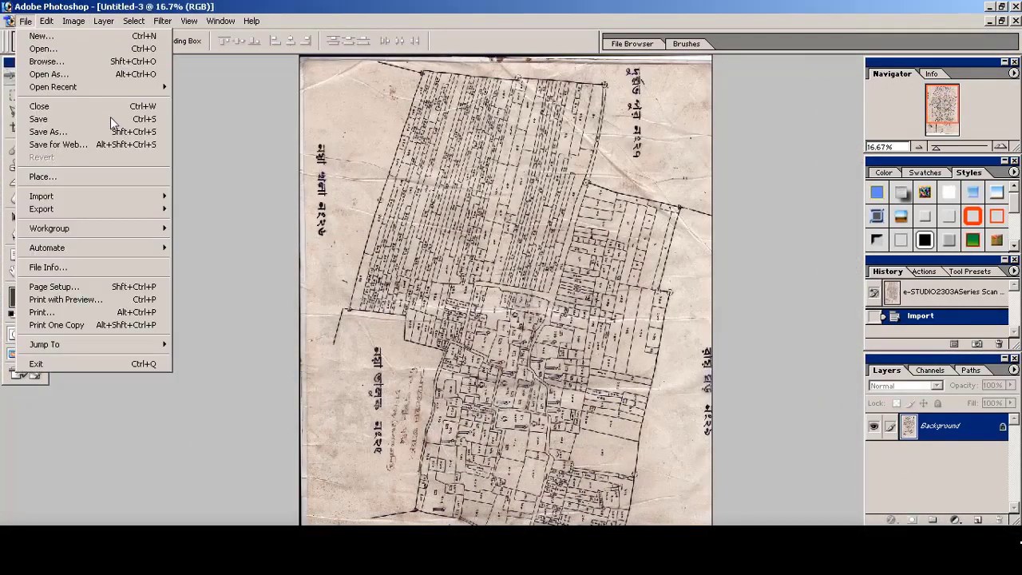
pyautogui.moveTo(48, 196)
pyautogui.click(228, 222)
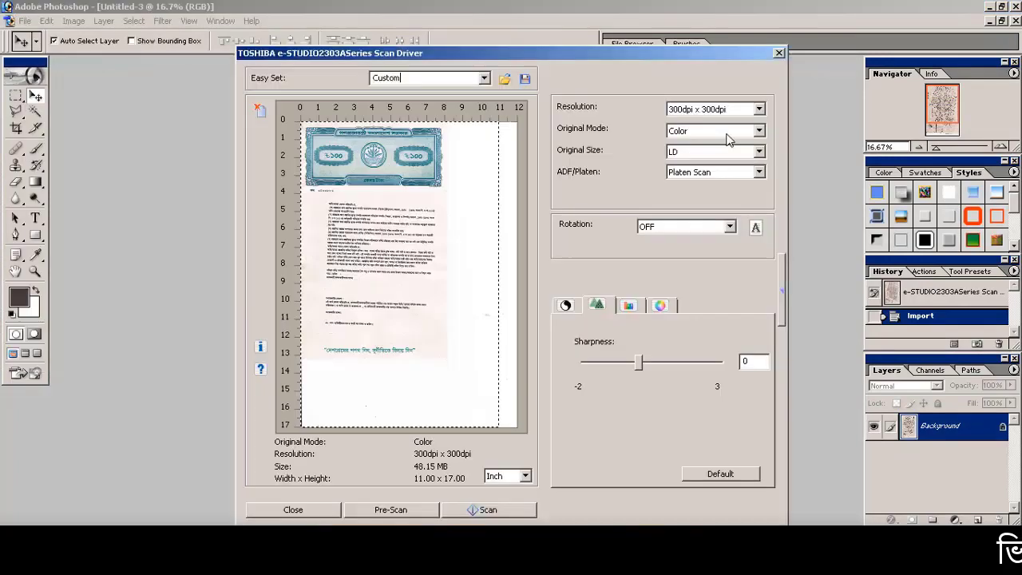
pyautogui.click(722, 112)
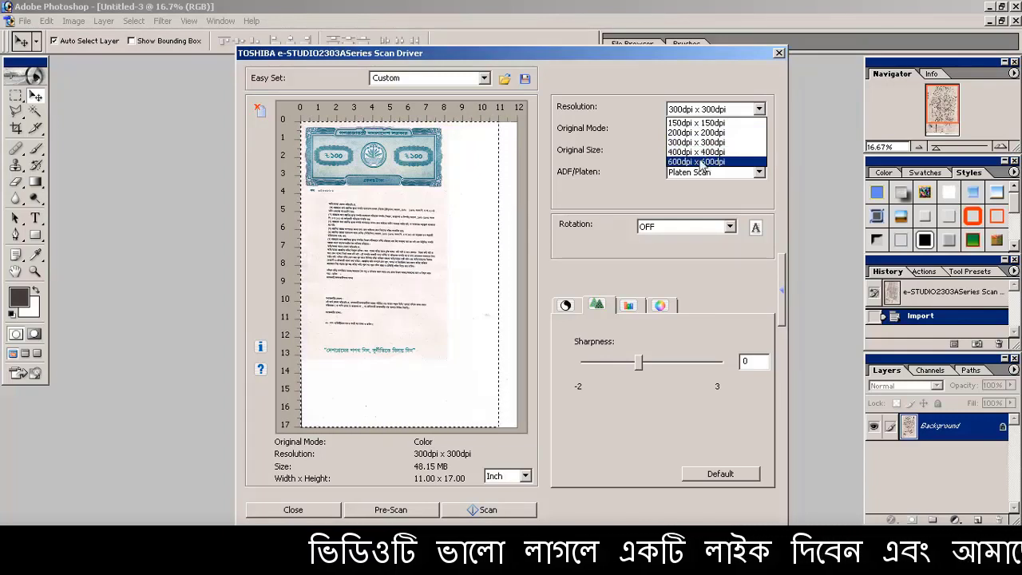
pyautogui.click(699, 143)
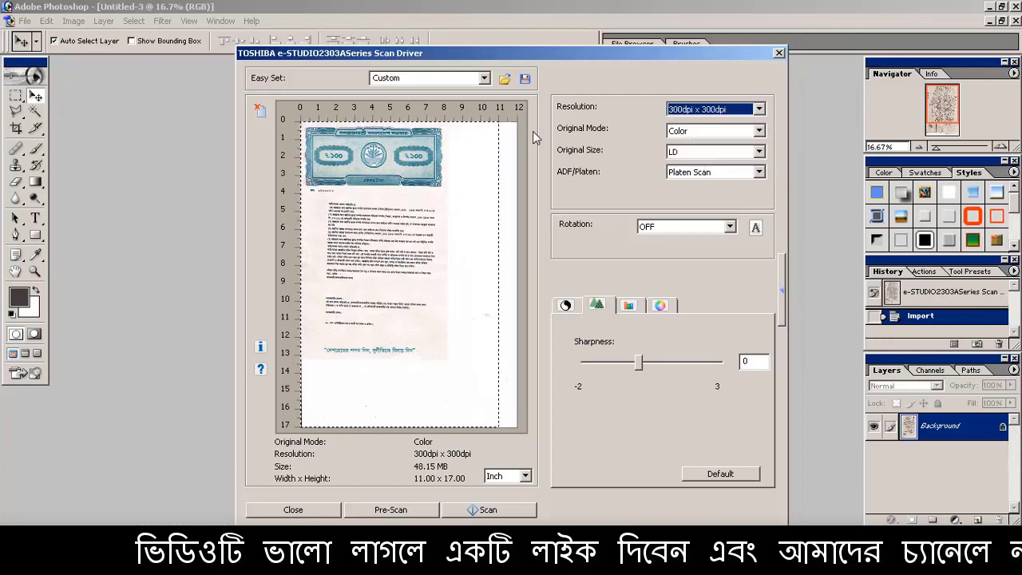
pyautogui.click(718, 130)
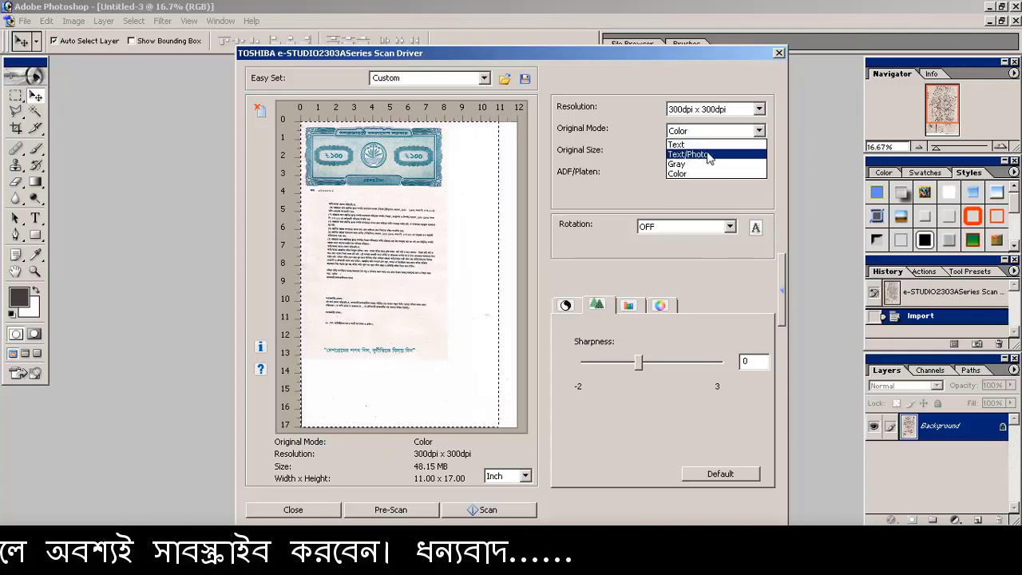
pyautogui.click(690, 174)
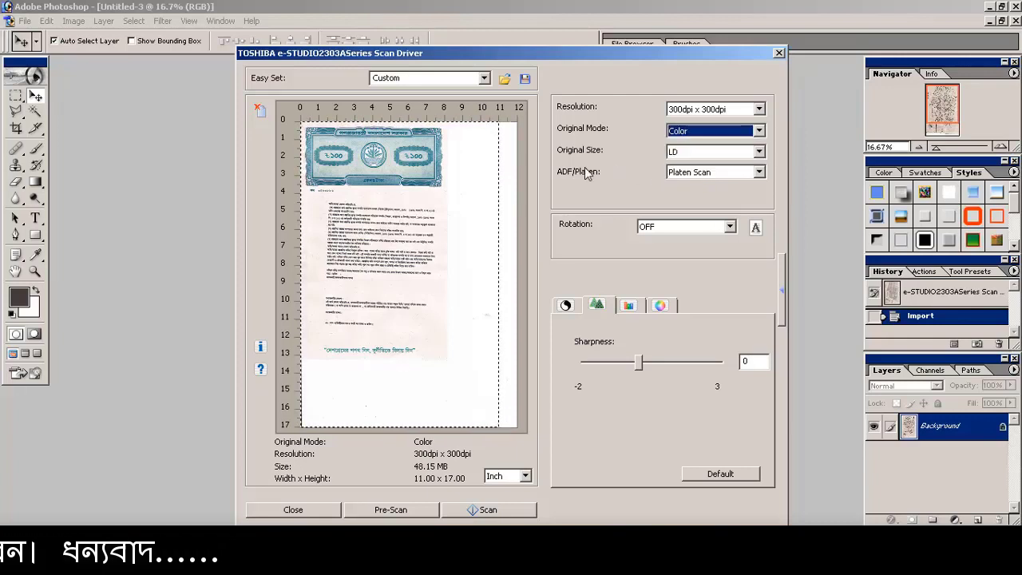
# Review the scan driver's RGB adjustment, colour saturation, and exposure and contrast settings
pyautogui.click(631, 307)
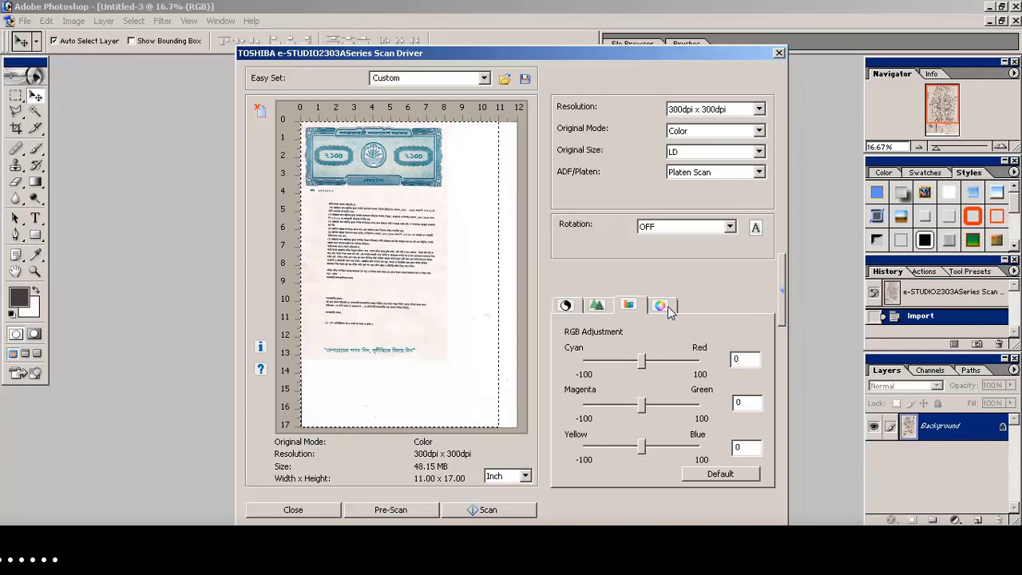
pyautogui.click(663, 306)
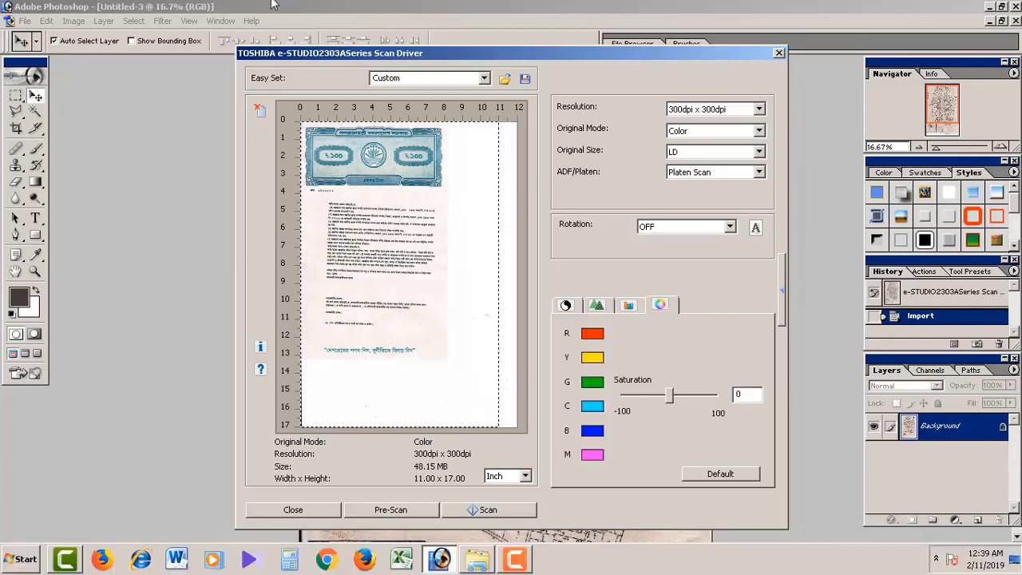
pyautogui.click(566, 306)
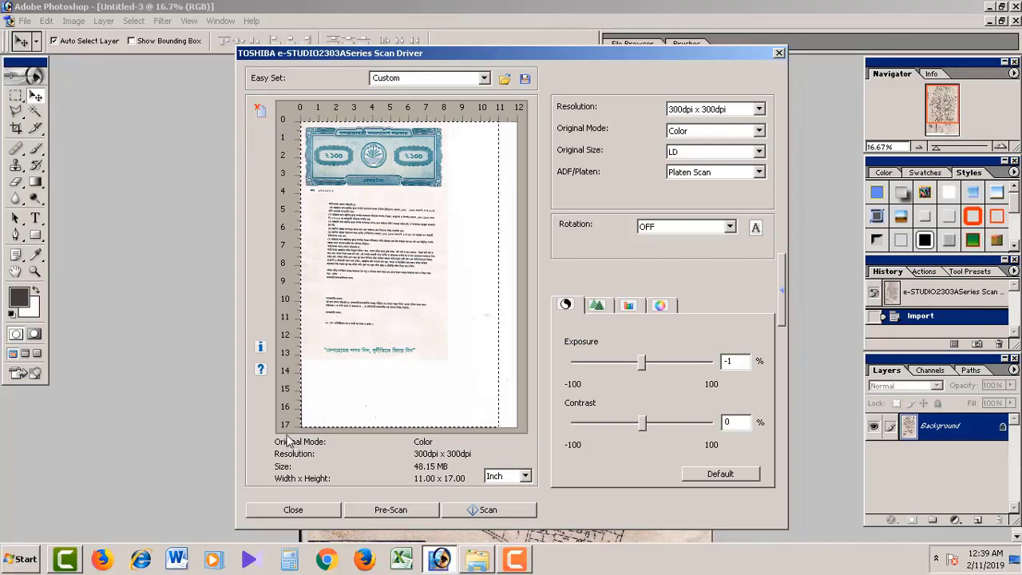
# Switch the scan size's measurement unit to Pixel, to mm, and back to Inch
pyautogui.click(516, 482)
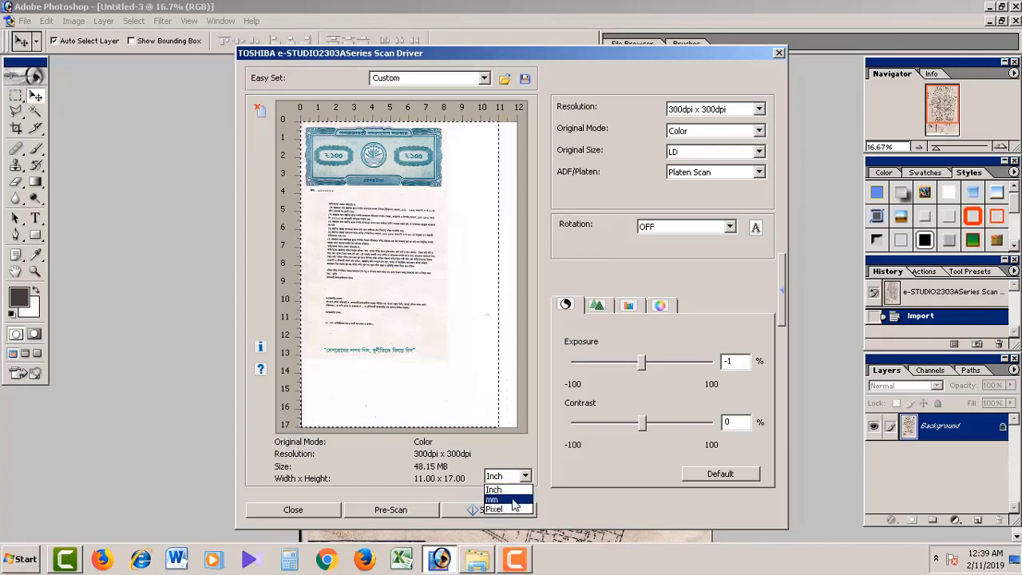
pyautogui.click(508, 509)
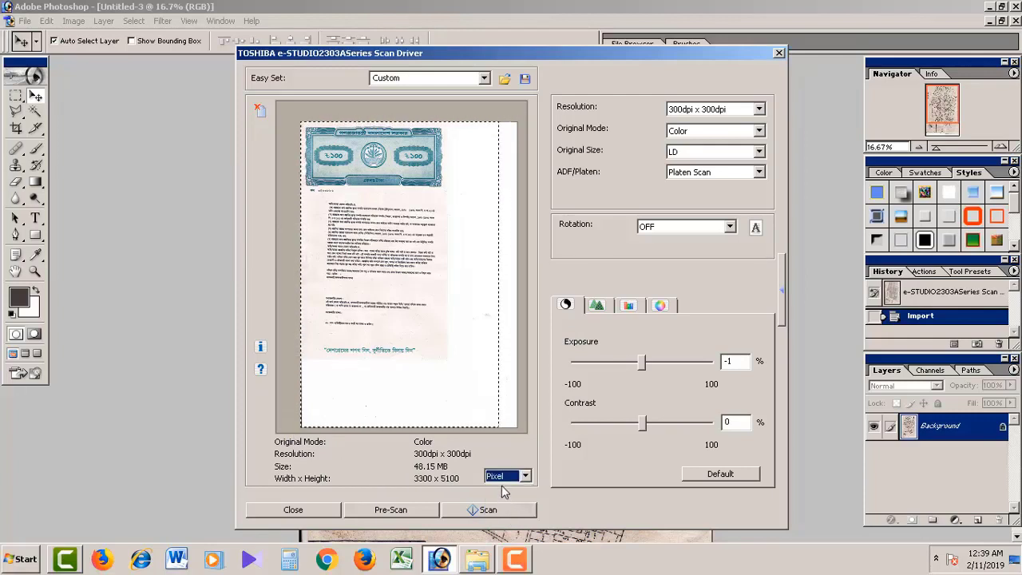
pyautogui.click(493, 477)
pyautogui.click(504, 500)
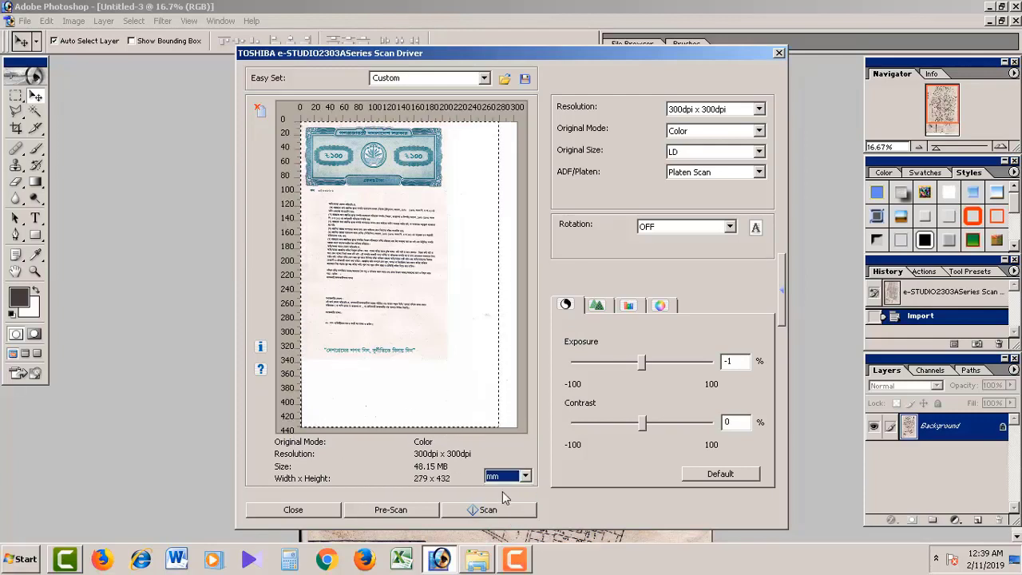
pyautogui.click(503, 479)
pyautogui.click(488, 492)
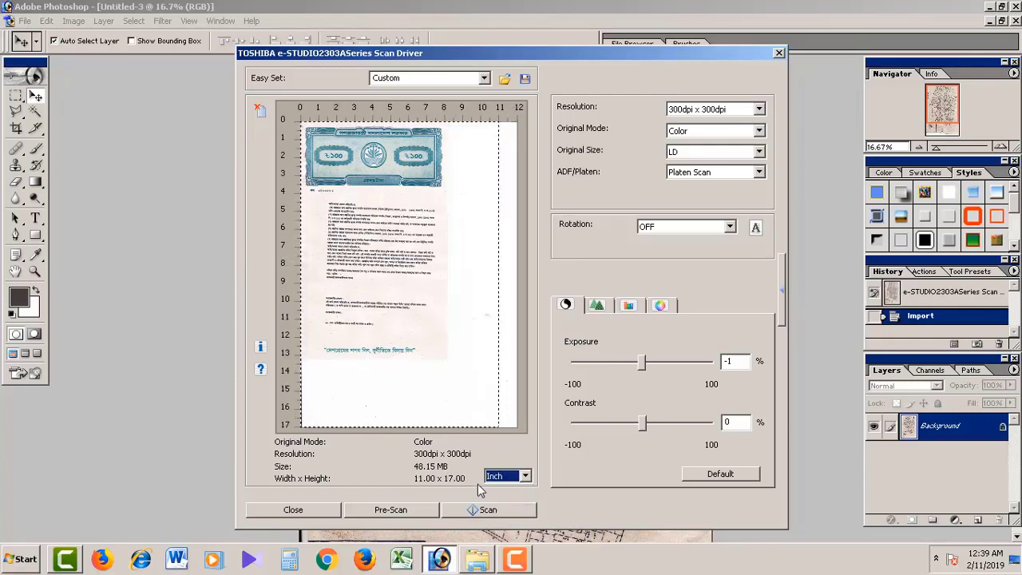
# Set the scan driver's original size to A3 and scan the map at 300dpi x 300dpi in colour
pyautogui.click(671, 153)
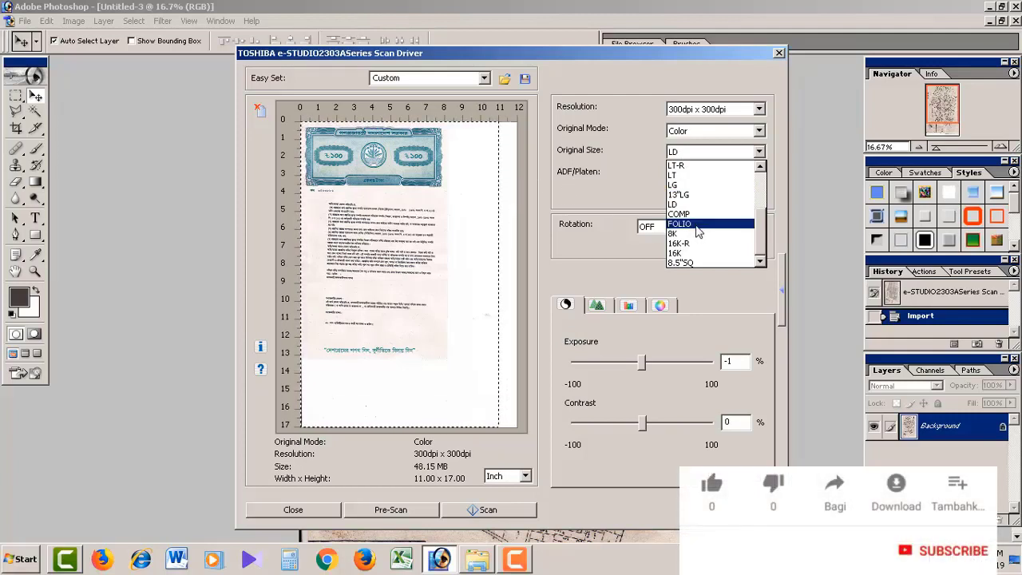
pyautogui.scroll(3, 697, 210)
pyautogui.scroll(-3, 697, 228)
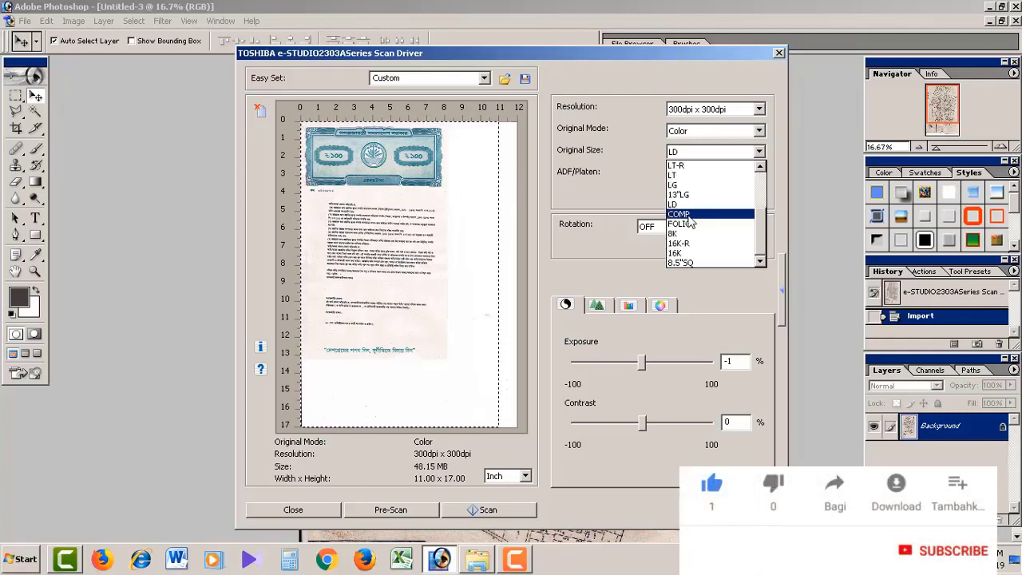
pyautogui.scroll(3, 697, 244)
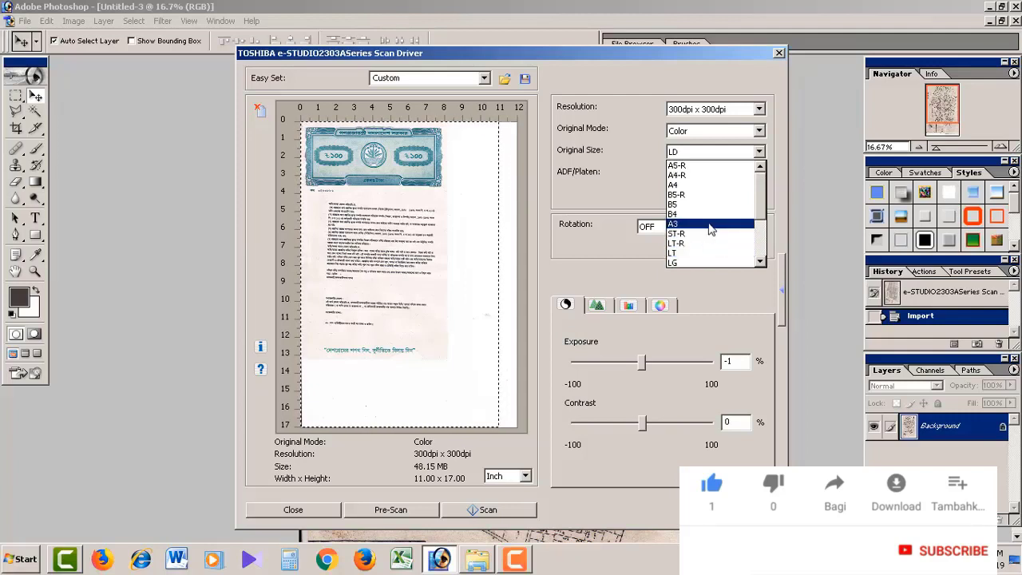
pyautogui.click(695, 224)
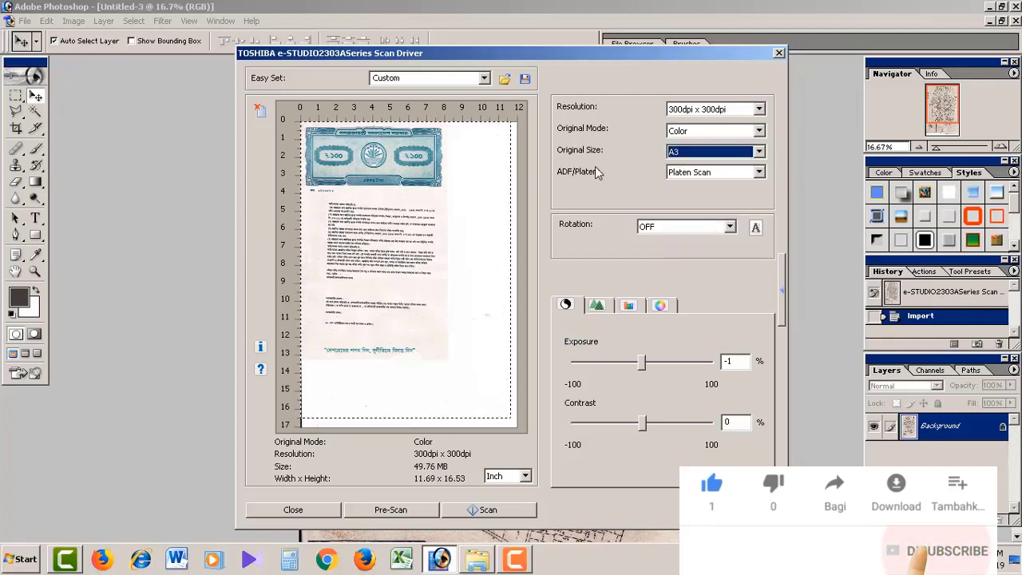
pyautogui.click(504, 512)
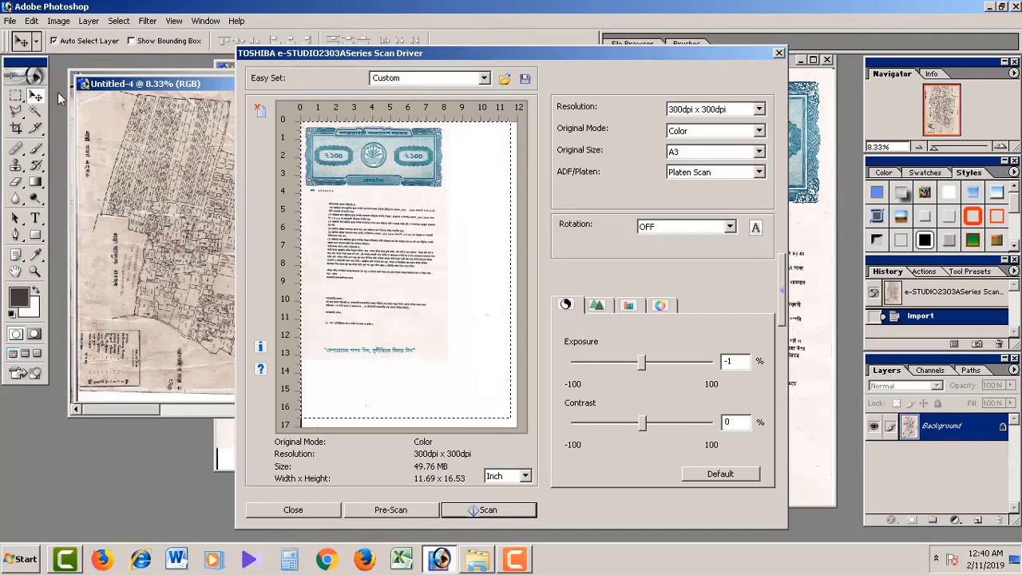
# Collapse and expand the scan driver's settings area, and close the scan driver
pyautogui.moveTo(785, 329); pyautogui.dragTo(549, 288)
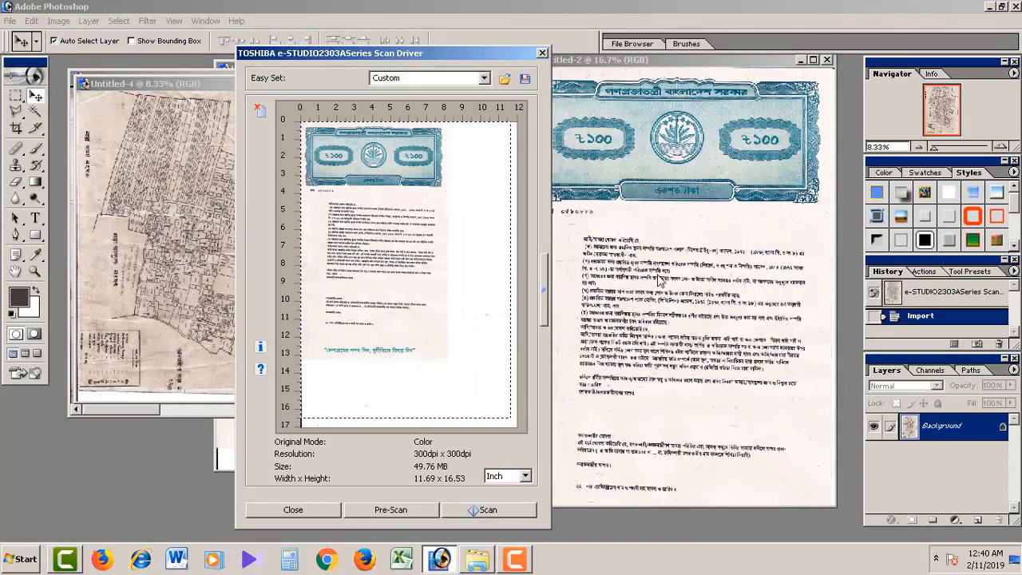
pyautogui.click(546, 291)
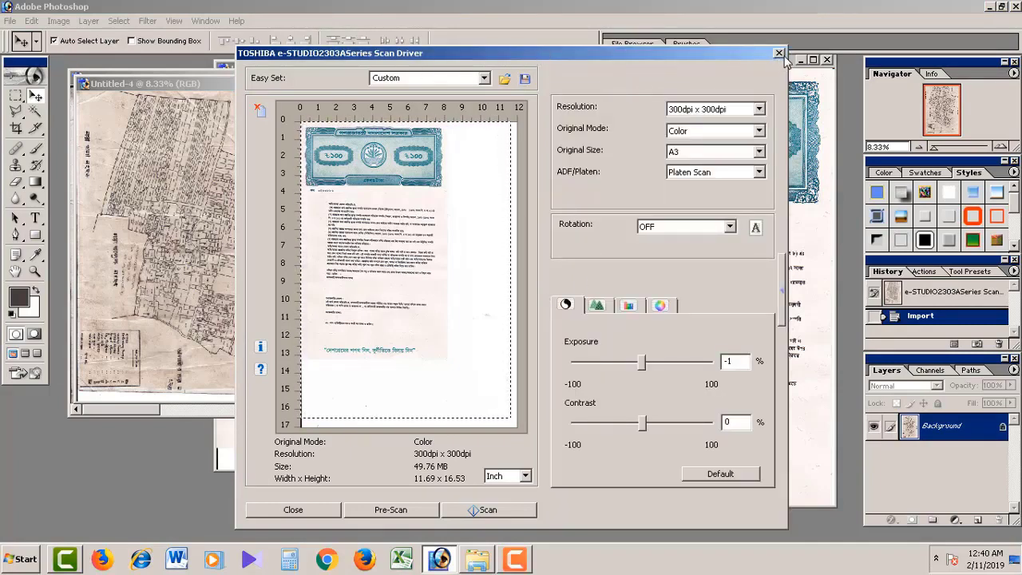
pyautogui.click(780, 54)
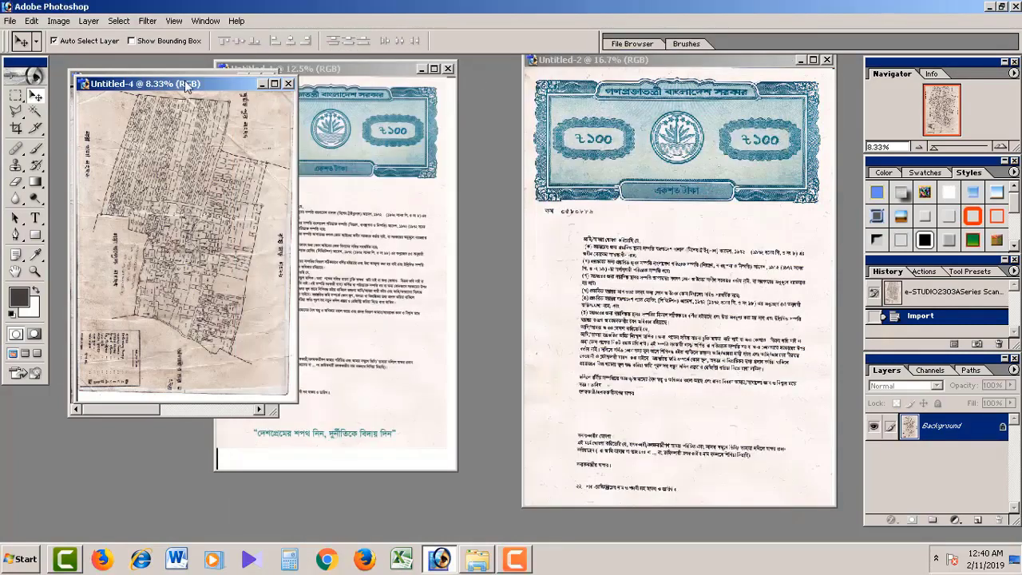
# Save the newly scanned map in the photo folder as a JPEG named map, with quality 5 (Medium)
pyautogui.click(11, 20)
pyautogui.click(32, 122)
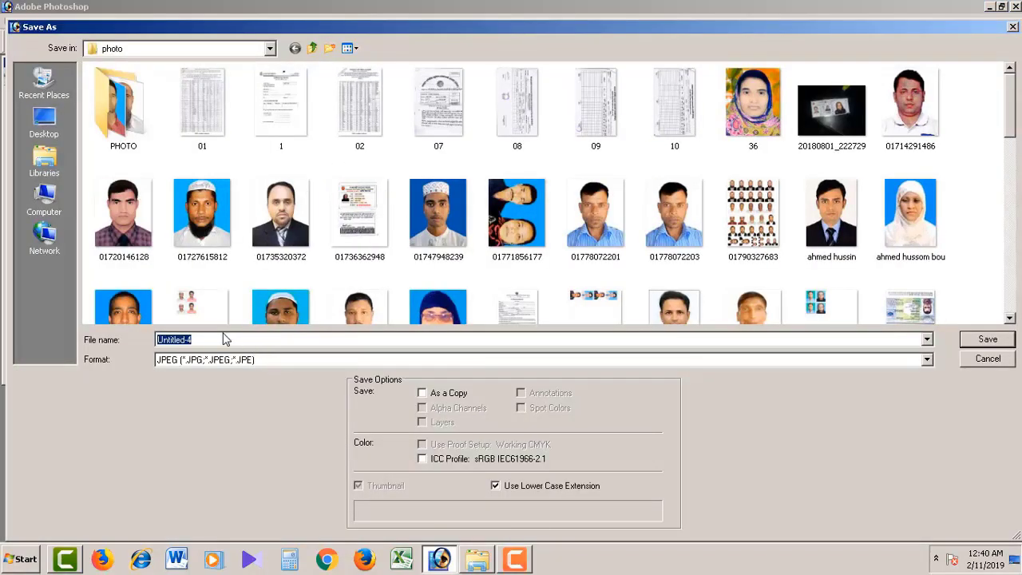
pyautogui.write('map')
pyautogui.click(988, 340)
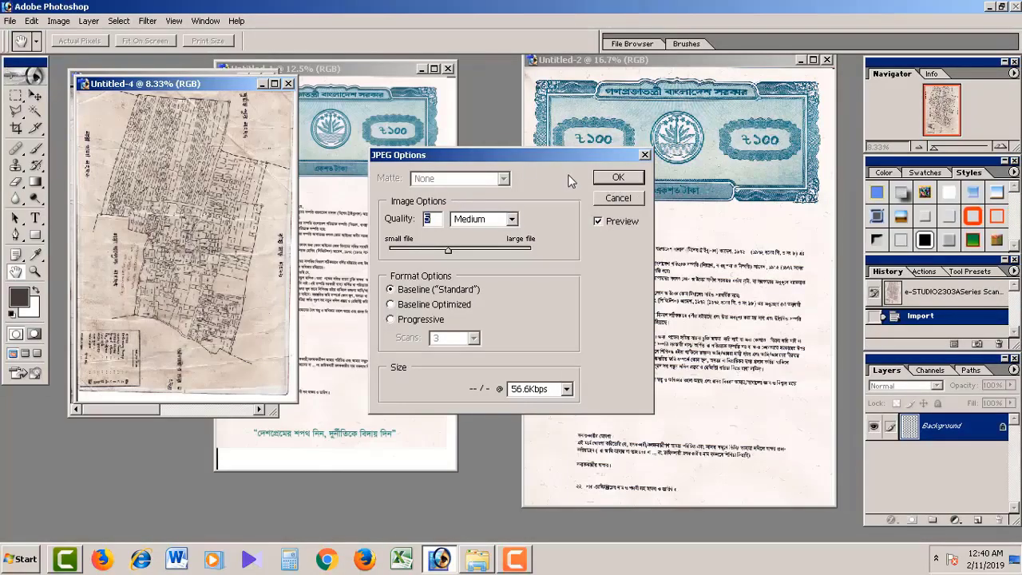
pyautogui.click(619, 177)
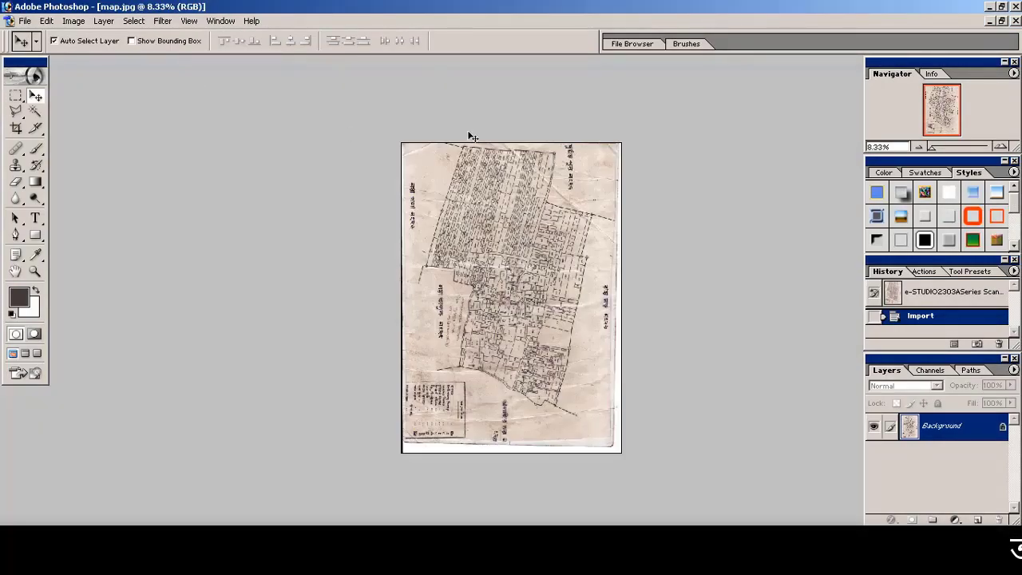
# Whiten the map's paper background with Levels, setting the RGB channel's white input level to 138
pyautogui.hotkey('ctrl', '+')
pyautogui.hotkey('ctrl', '+')
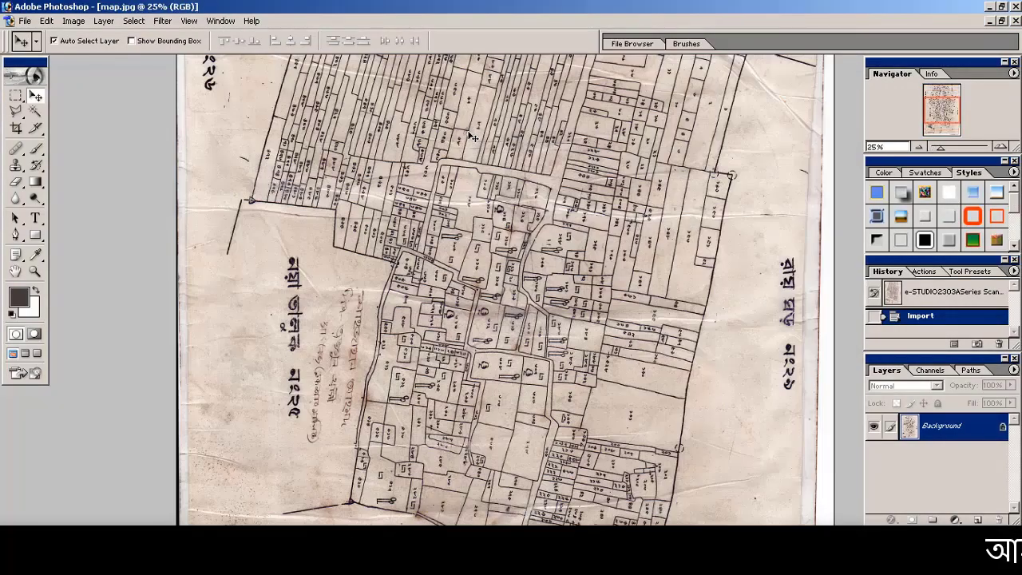
pyautogui.scroll(5, 447, 240)
pyautogui.hotkey('ctrl', '-')
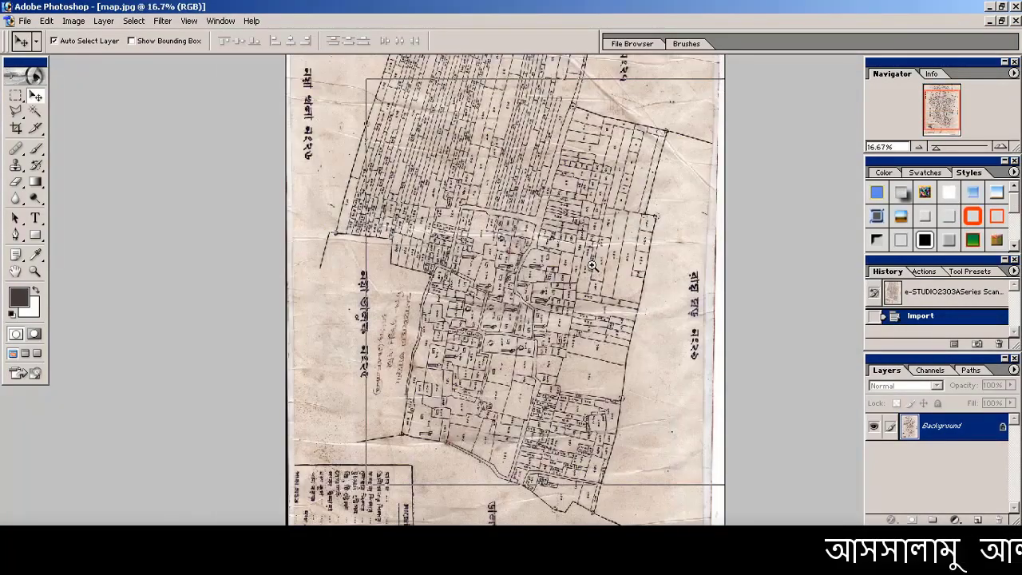
pyautogui.hotkey('ctrl', '+')
pyautogui.hotkey('ctrl', 'l')
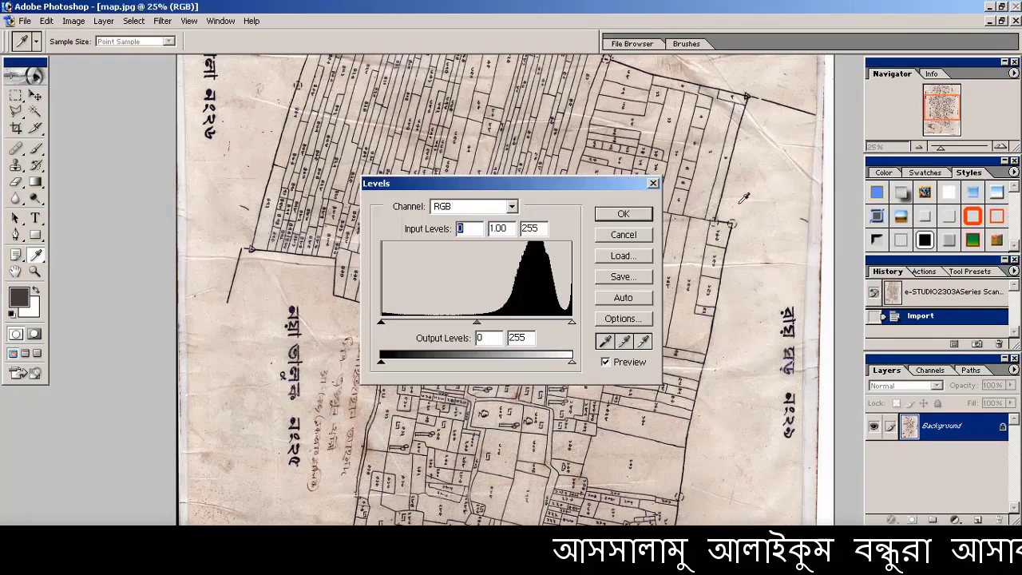
pyautogui.moveTo(564, 184); pyautogui.dragTo(840, 185)
pyautogui.moveTo(846, 322); pyautogui.dragTo(765, 321)
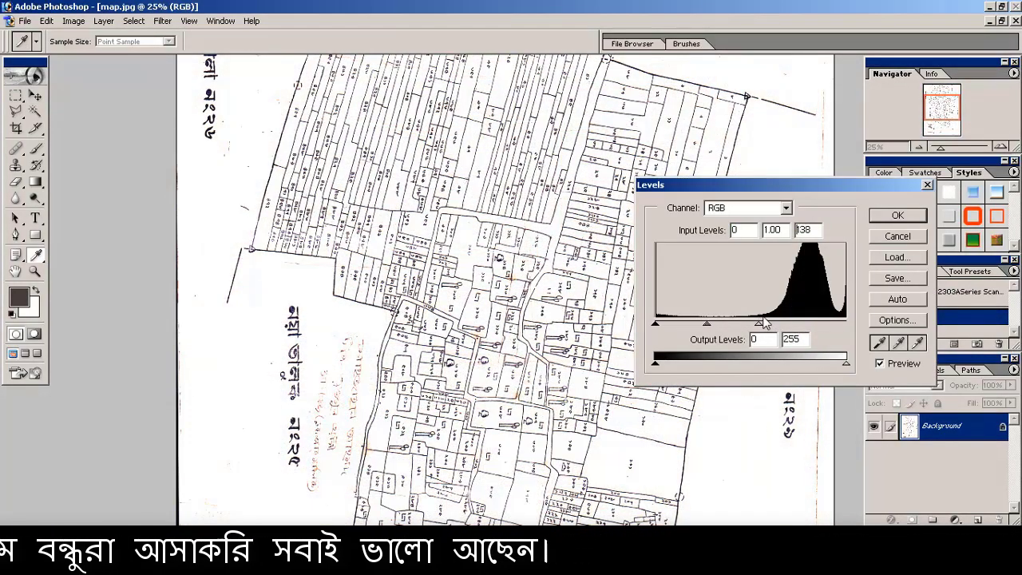
pyautogui.press('Return')
# Examine the whitened map's plot lines and numbers at up to 100% magnification and restore its window from full size
pyautogui.press('v')
pyautogui.moveTo(351, 60); pyautogui.dragTo(635, 239)
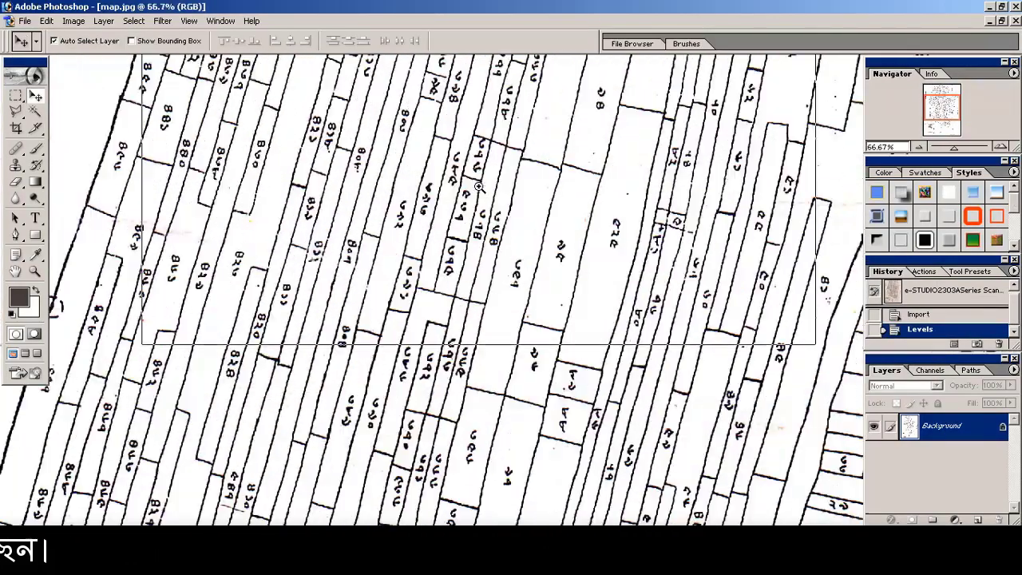
pyautogui.click(478, 186)
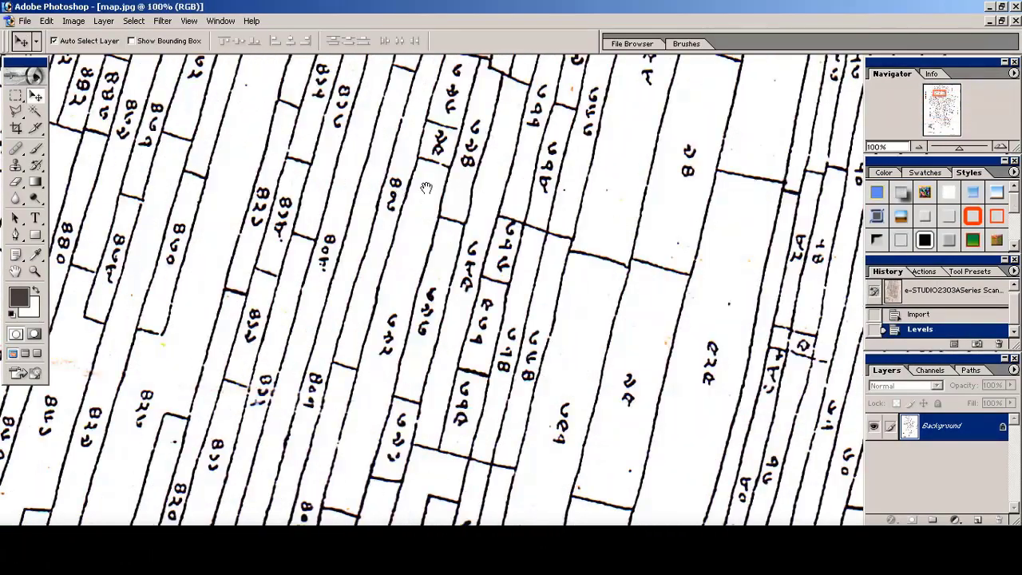
pyautogui.hotkey('ctrl', '-')
pyautogui.hotkey('ctrl', '-')
pyautogui.hotkey('ctrl', '-')
pyautogui.hotkey('ctrl', '-')
pyautogui.hotkey('ctrl', '-')
pyautogui.scroll(-2, 363, 163)
pyautogui.click(1002, 22)
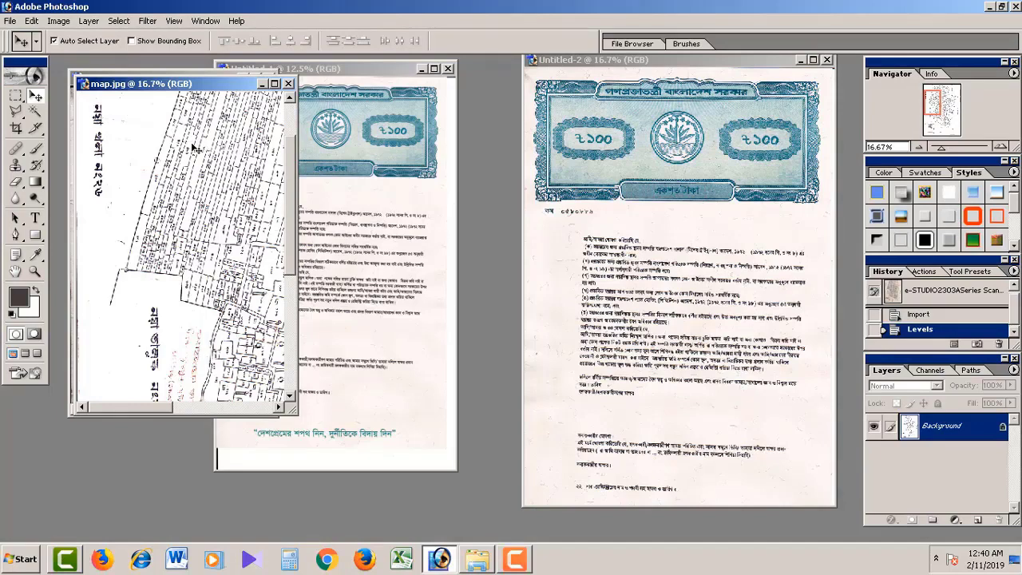
# Try to reopen the TOSHIBA e-STUDIO2303ASeries scan driver for another import
pyautogui.click(10, 21)
pyautogui.moveTo(82, 200)
pyautogui.click(232, 222)
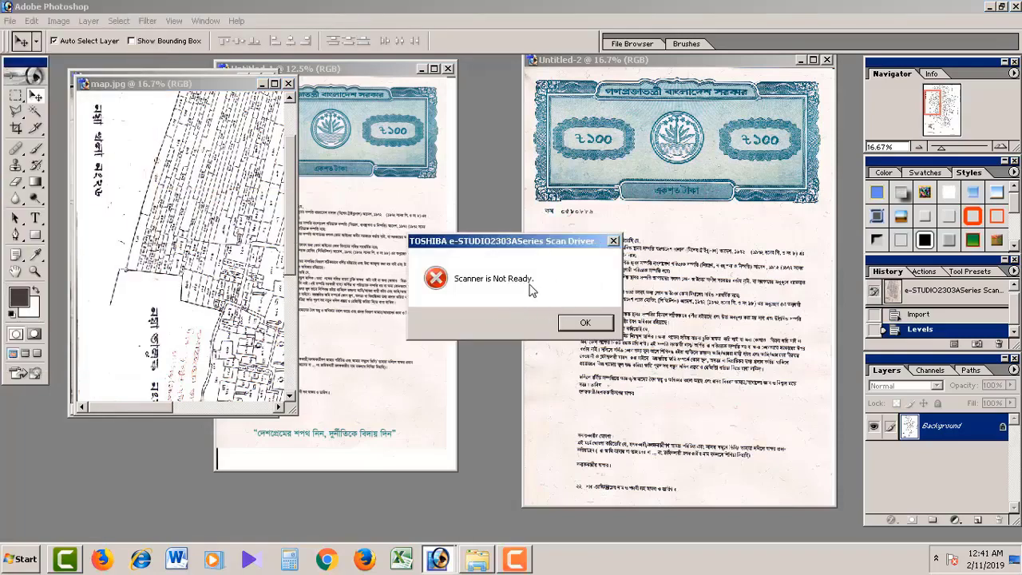
pyautogui.click(599, 326)
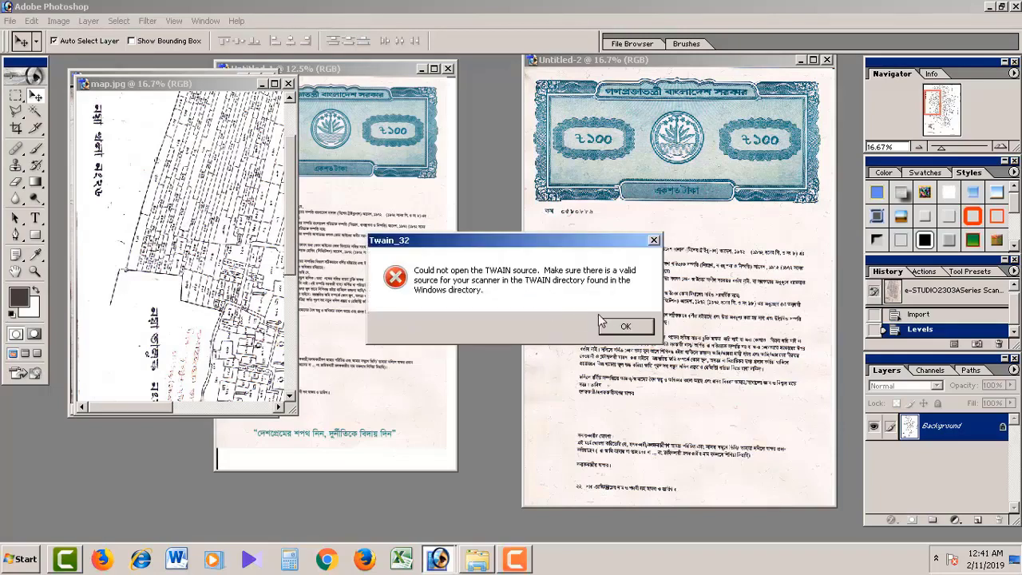
pyautogui.click(632, 326)
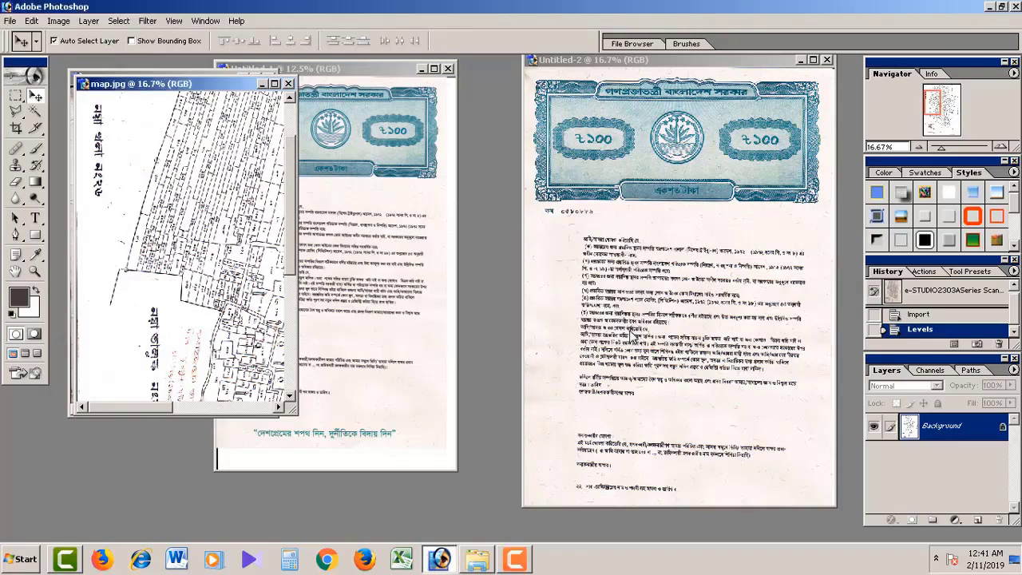